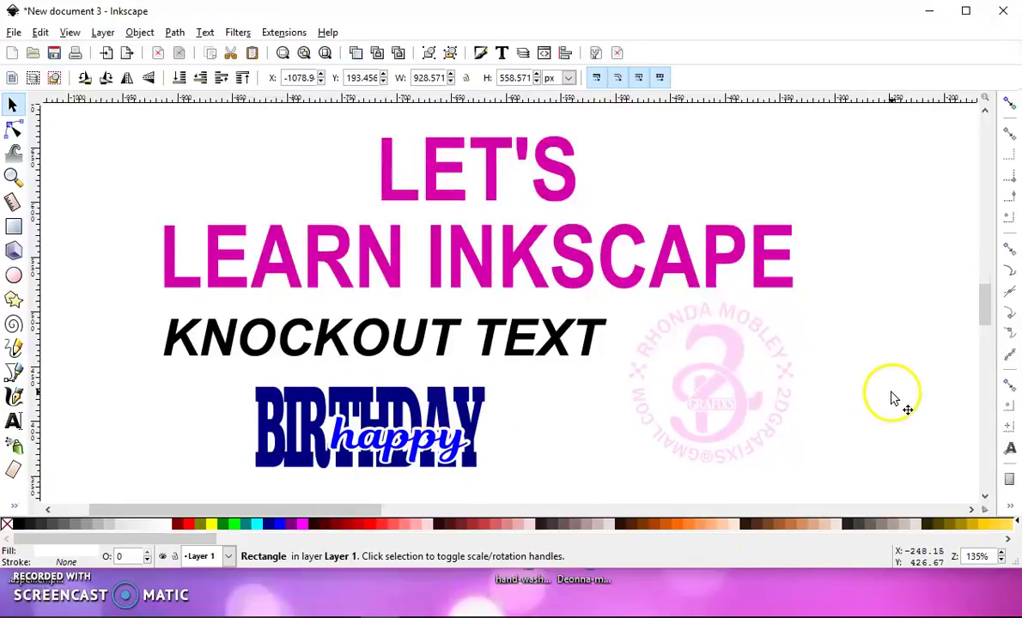
Step: Type the text CHRISTMAS on a blank page beside the earlier examples
scroll(894, 401, "down", 2, "ctrl")
mouse_move(887, 392)
left_mouse_down()
mouse_move(245, 341)
mouse_move(176, 349)
left_mouse_up()
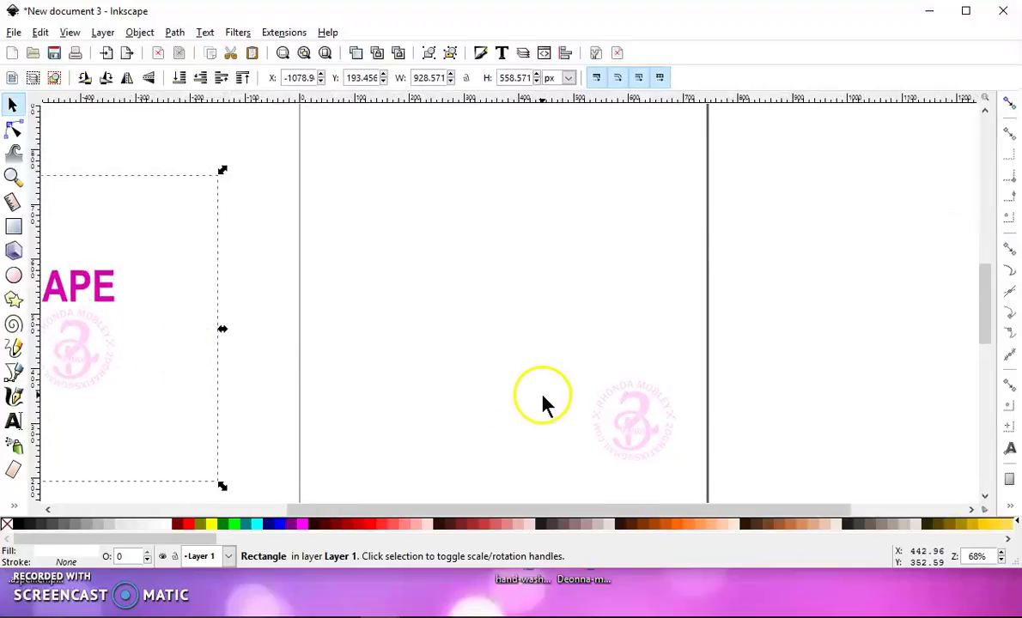
left_click_drag(543, 399, 518, 382)
left_click(306, 410)
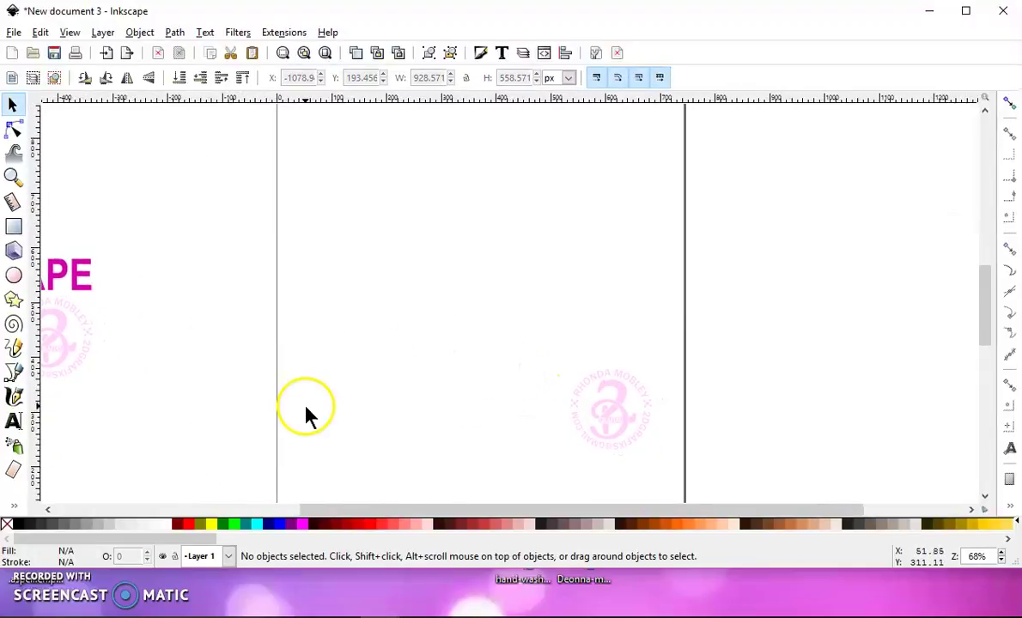
left_click_drag(393, 392, 325, 397)
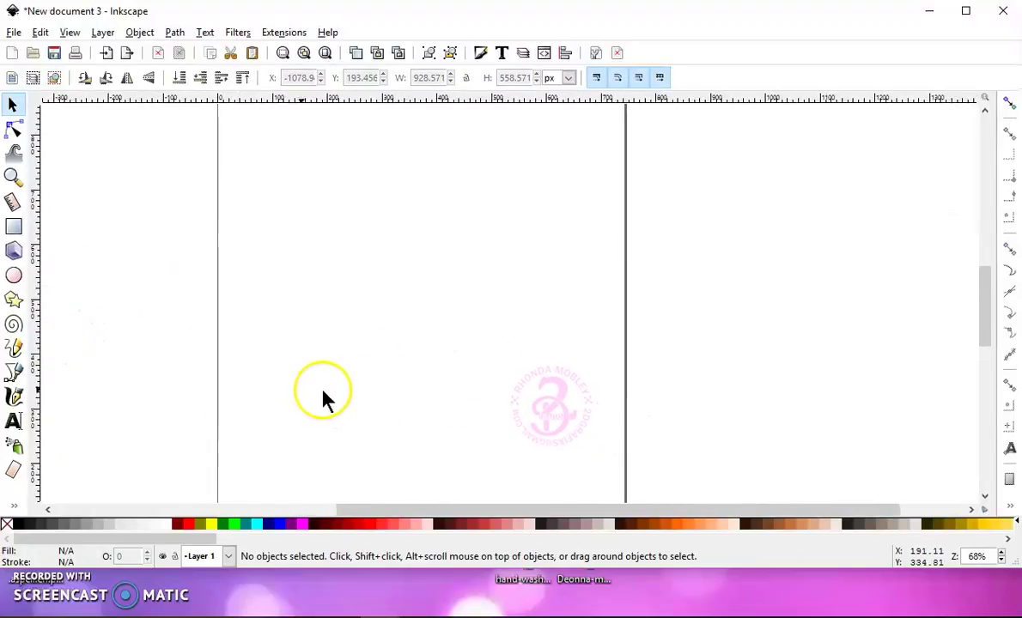
left_click(12, 421)
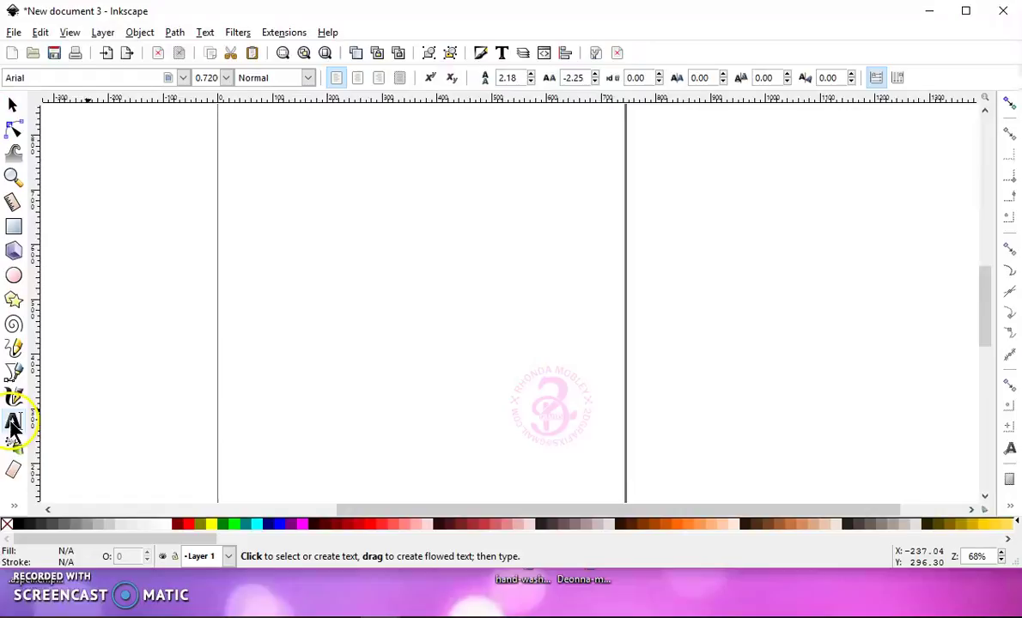
left_click(292, 241)
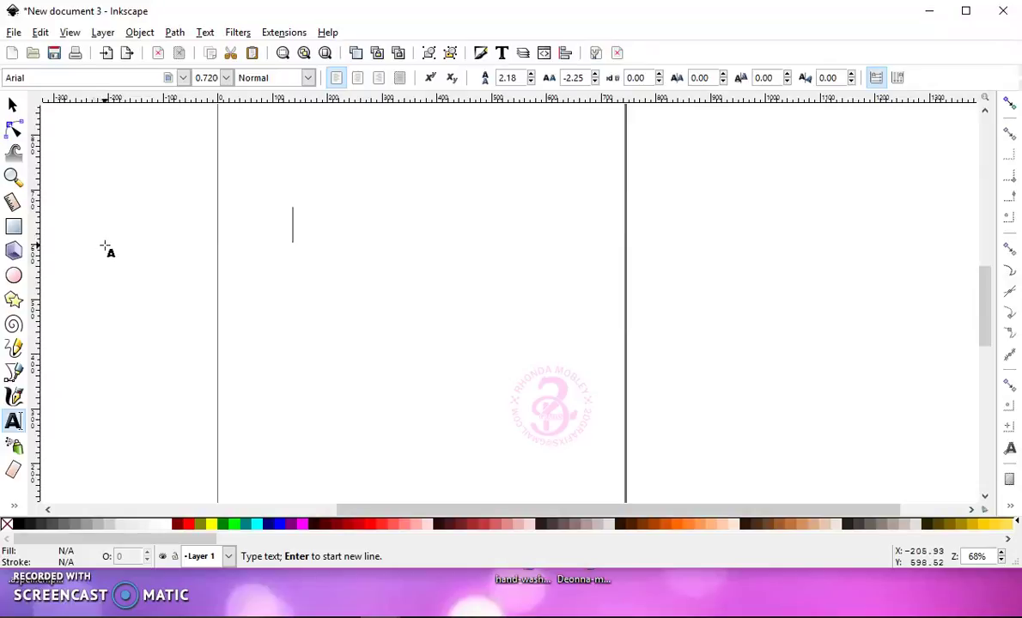
type("CHRI")
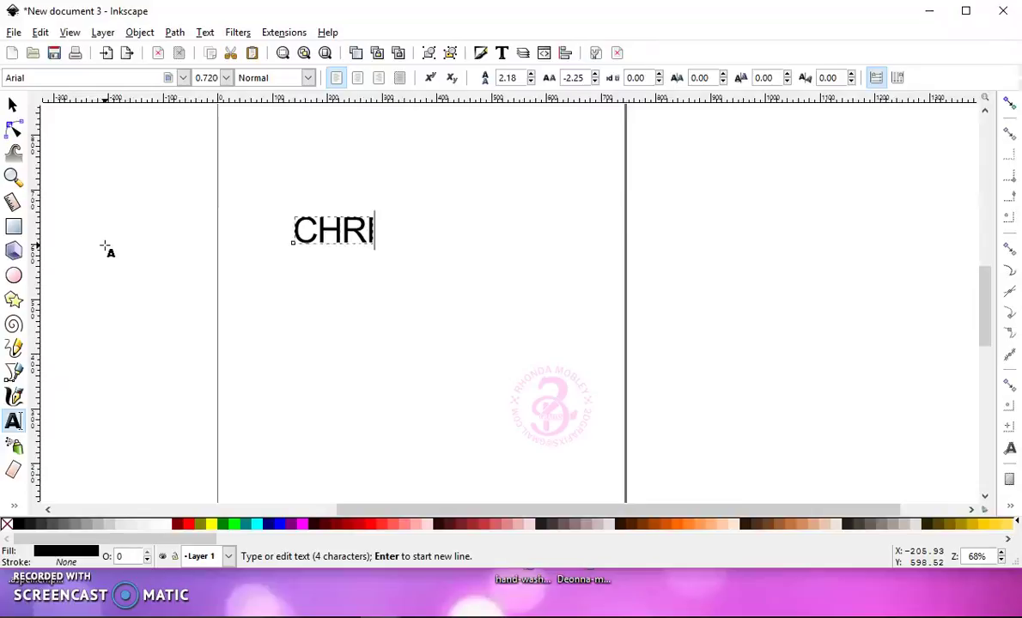
type("STMAS")
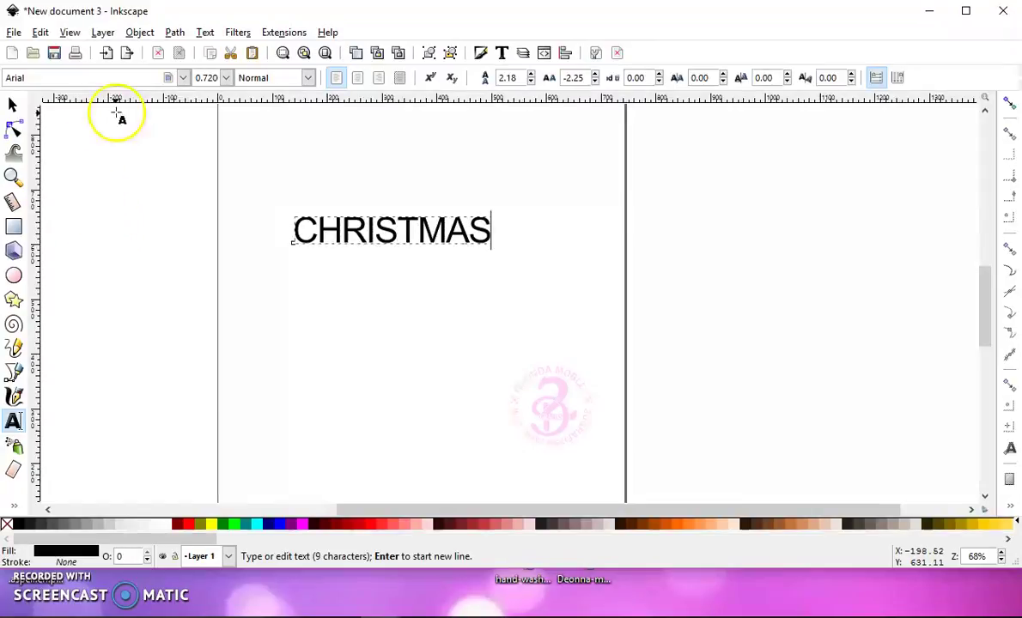
Step: Change the CHRISTMAS font family from Arial to Impact (Condensed)
left_click(84, 75)
double_click(84, 76)
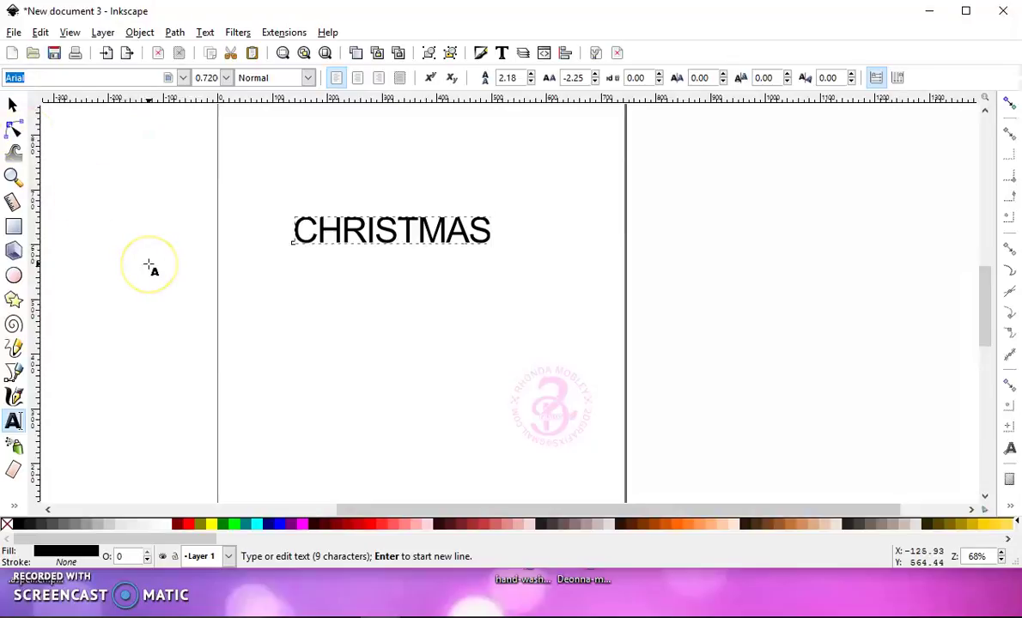
type("IM")
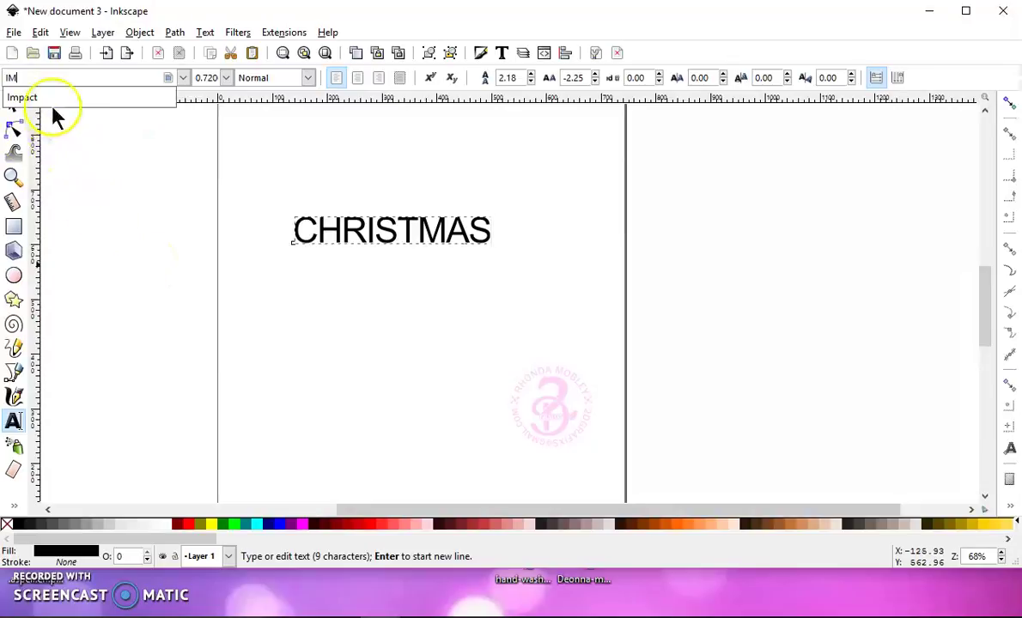
left_click(51, 100)
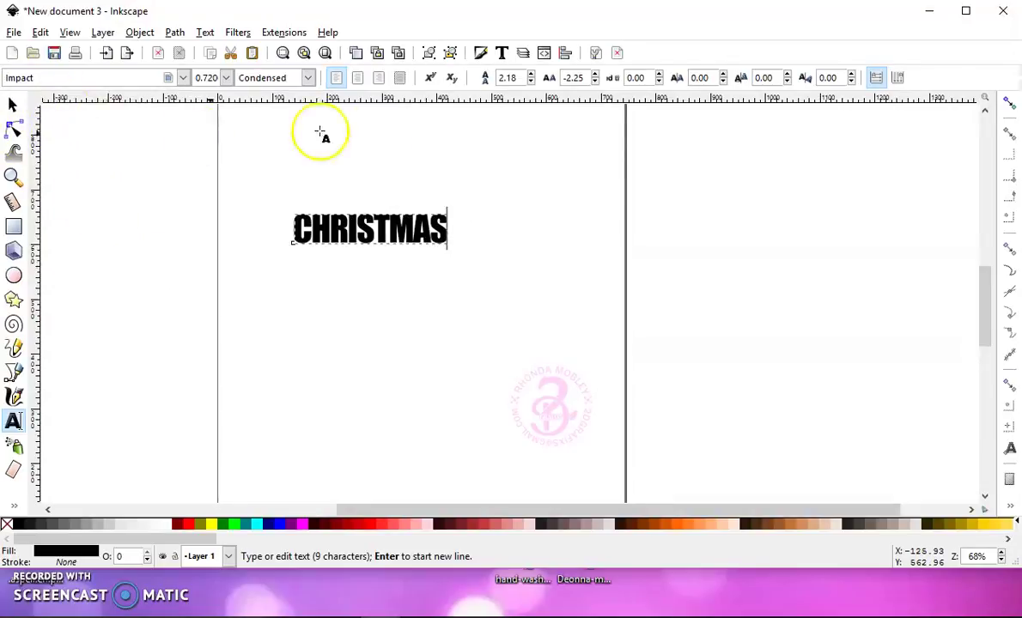
Step: Tighten the CHRISTMAS letter spacing, settling on -2.81
left_click_drag(587, 76, 548, 79)
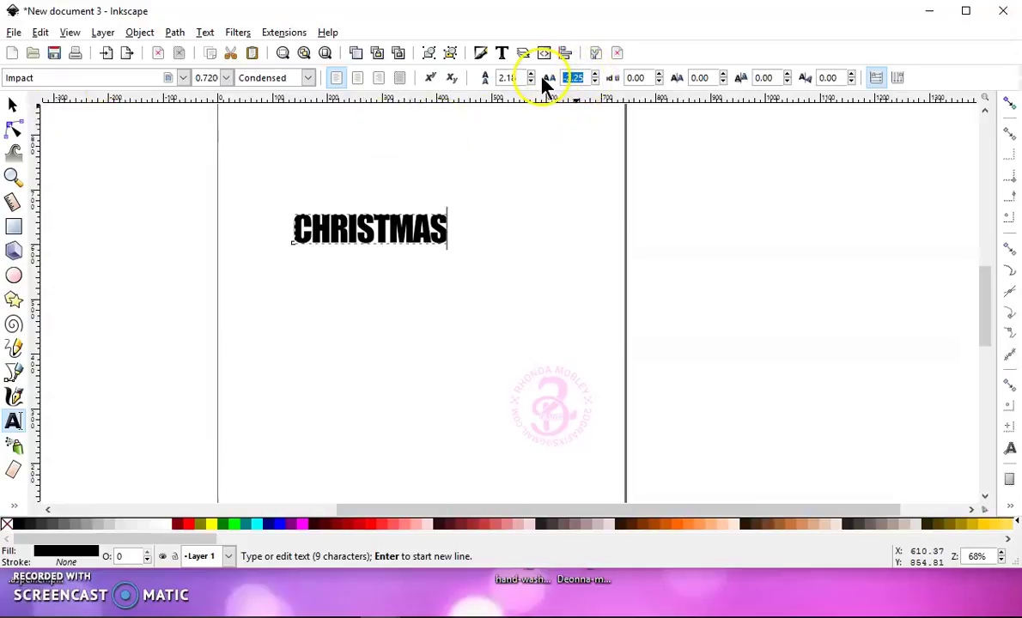
type("1")
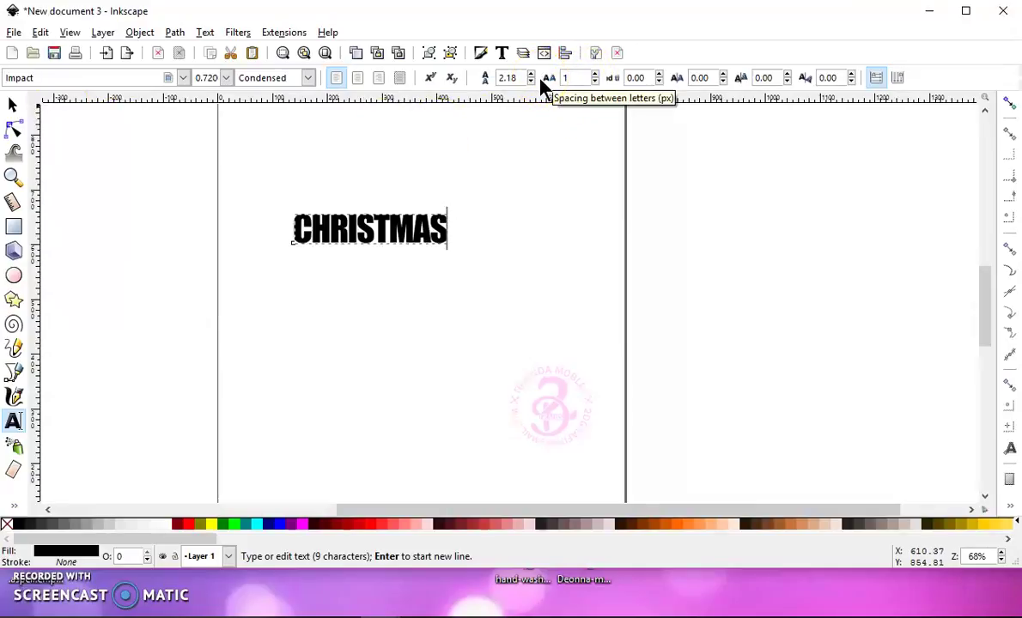
type(".0")
key("Return")
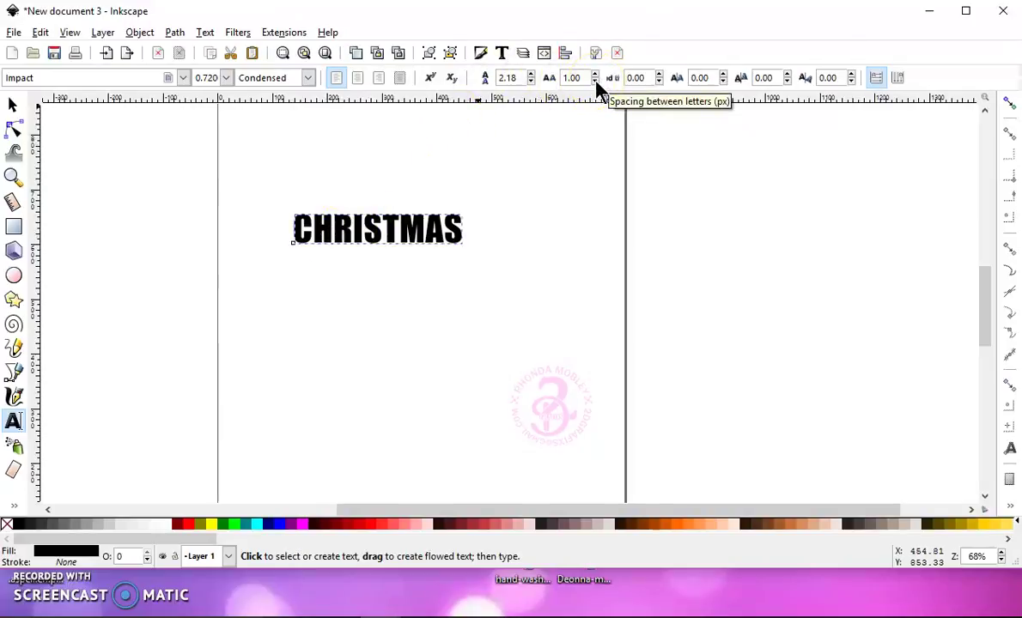
key("alt+less")
key("alt+less")
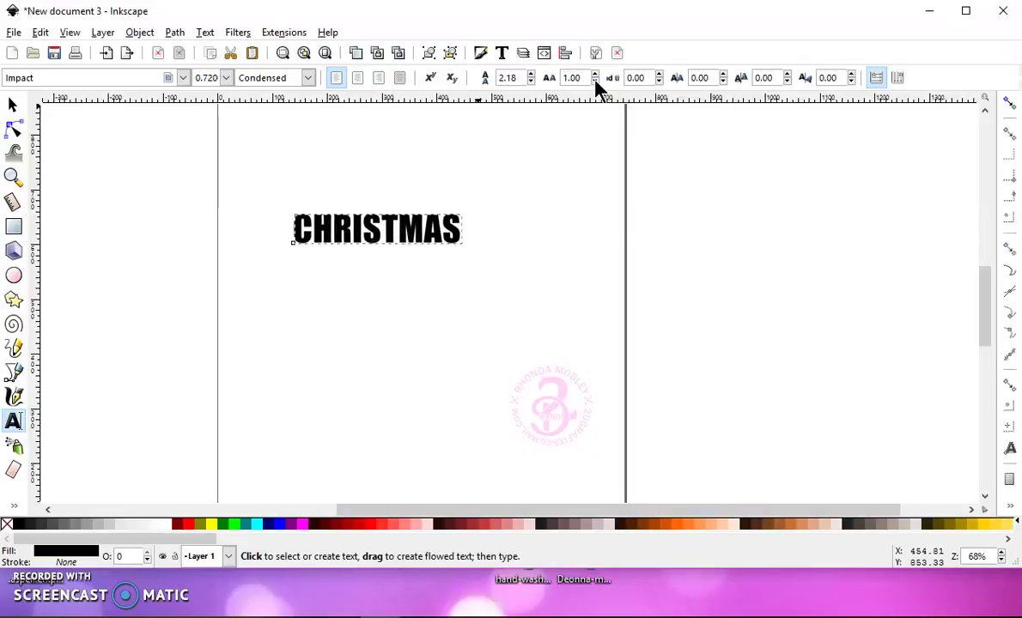
key("alt+less")
key("alt+less")
key("alt+less")
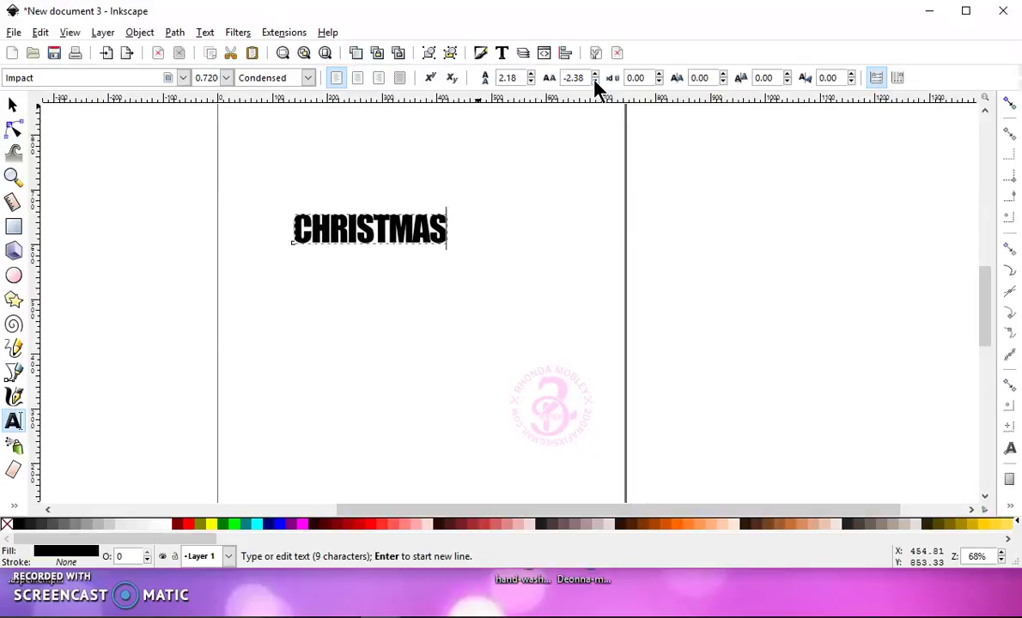
key("alt+less")
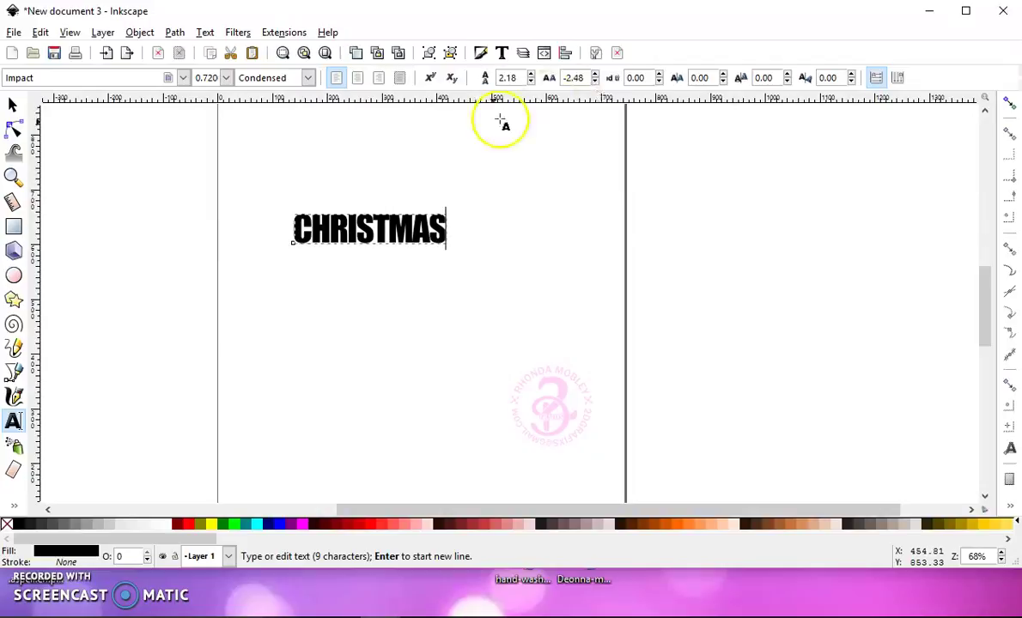
left_click(594, 82)
left_click(594, 81)
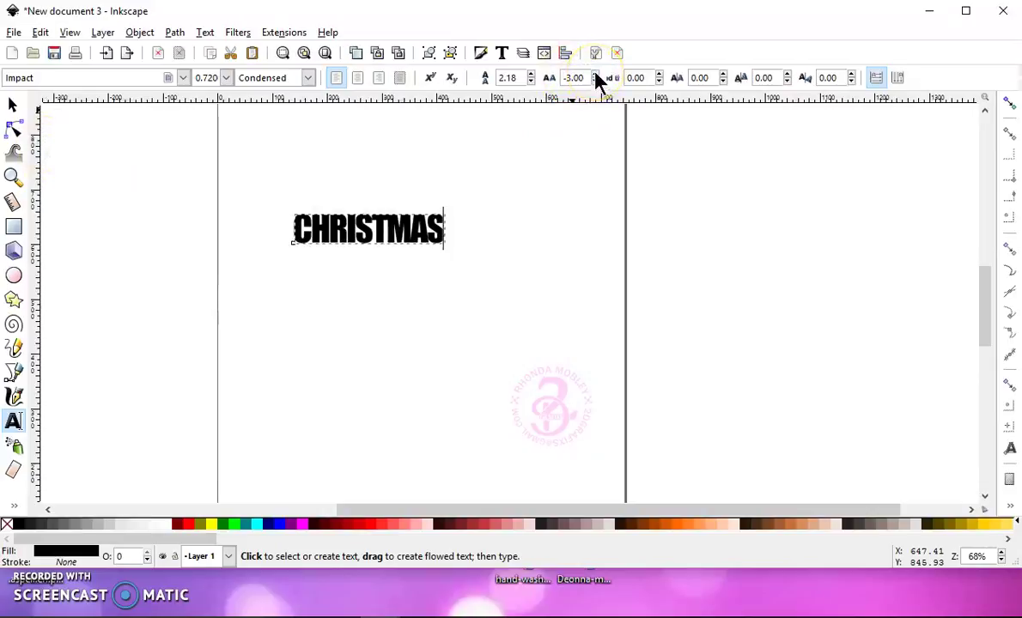
left_click(596, 76)
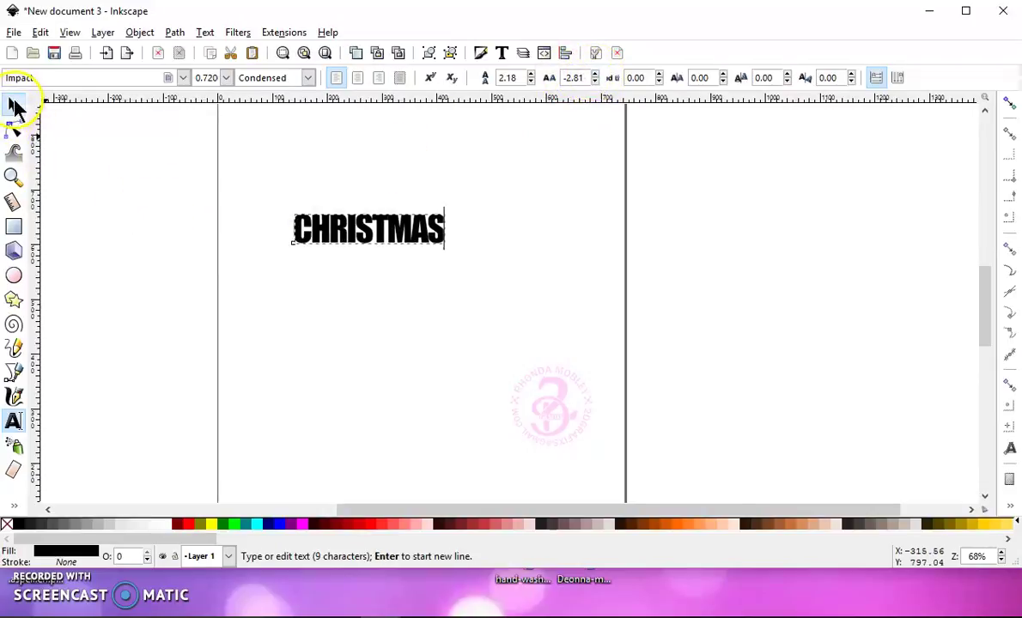
Step: Convert CHRISTMAS to outlines, ungroup the letters and union them into one path
left_click(16, 107)
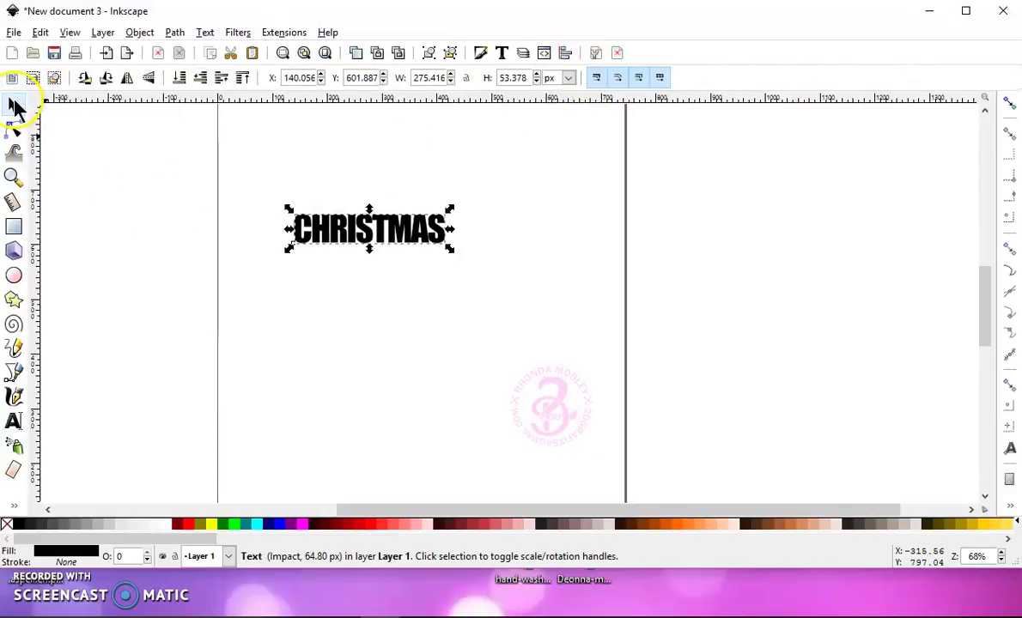
left_click(176, 33)
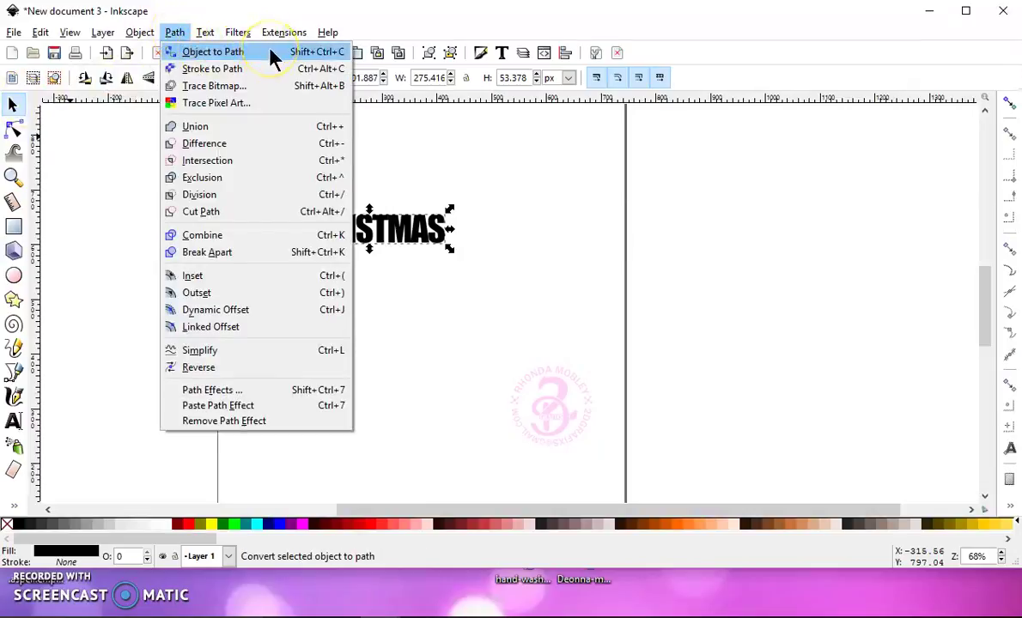
left_click(271, 52)
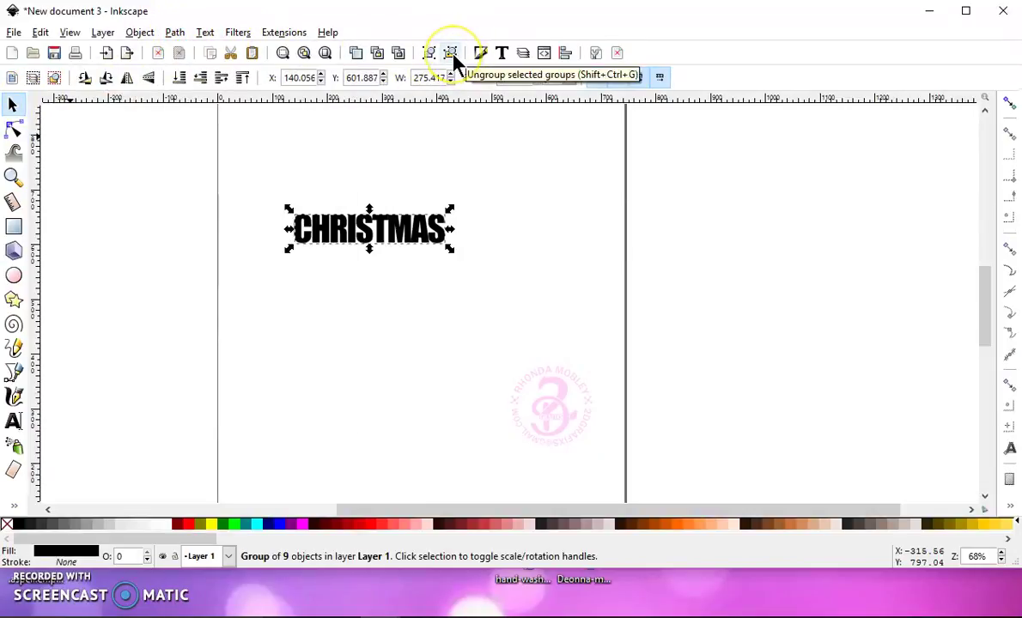
left_click(451, 54)
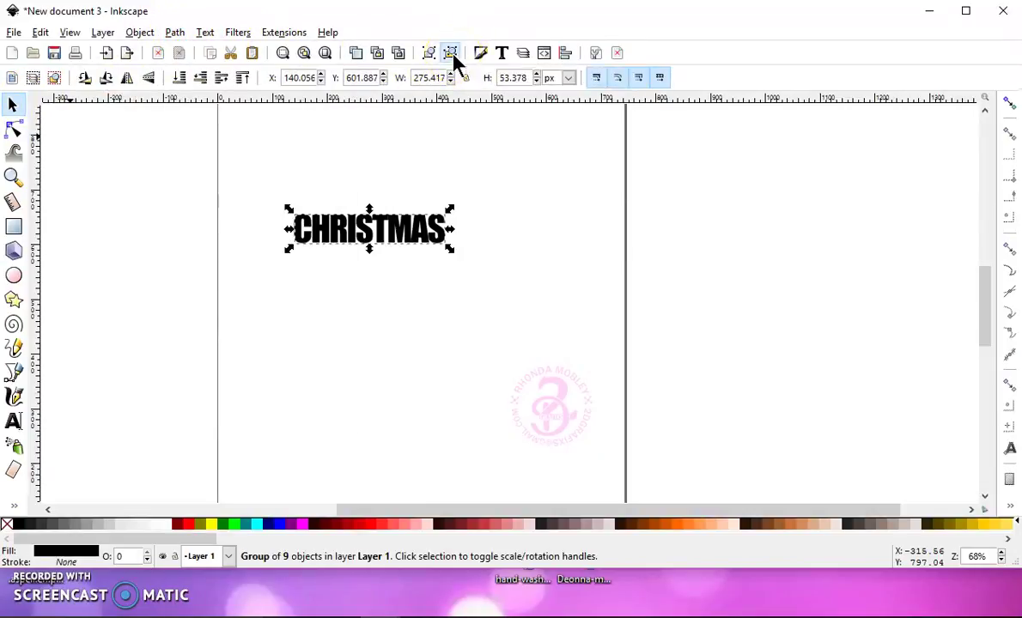
left_click(175, 33)
left_click(219, 131)
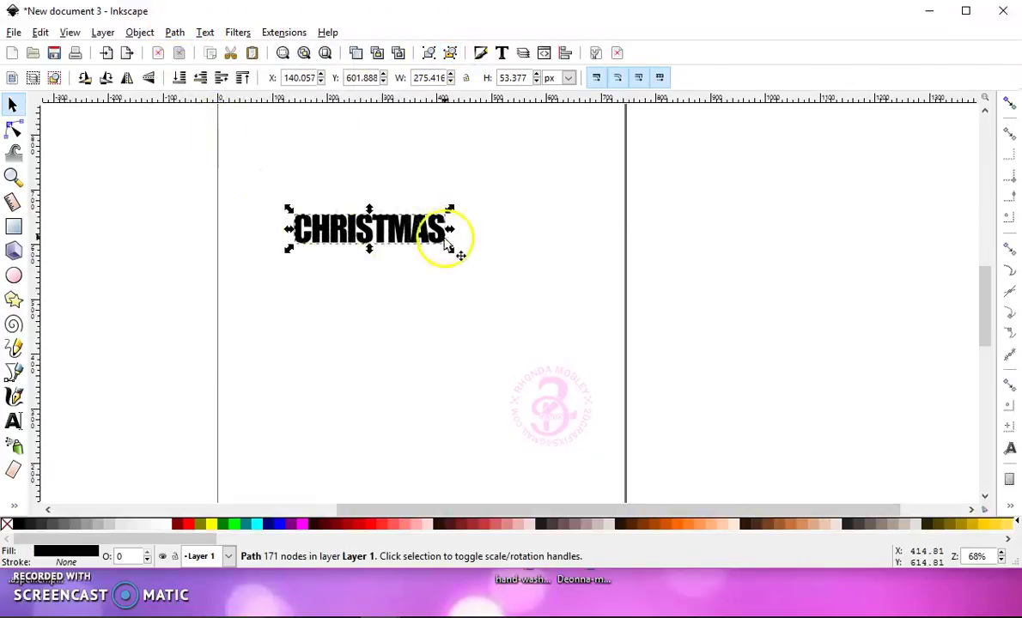
Step: Stretch CHRISTMAS taller and wider to about 717 × 296 px at the page top
left_click_drag(451, 251, 648, 384)
left_click_drag(581, 333, 505, 264)
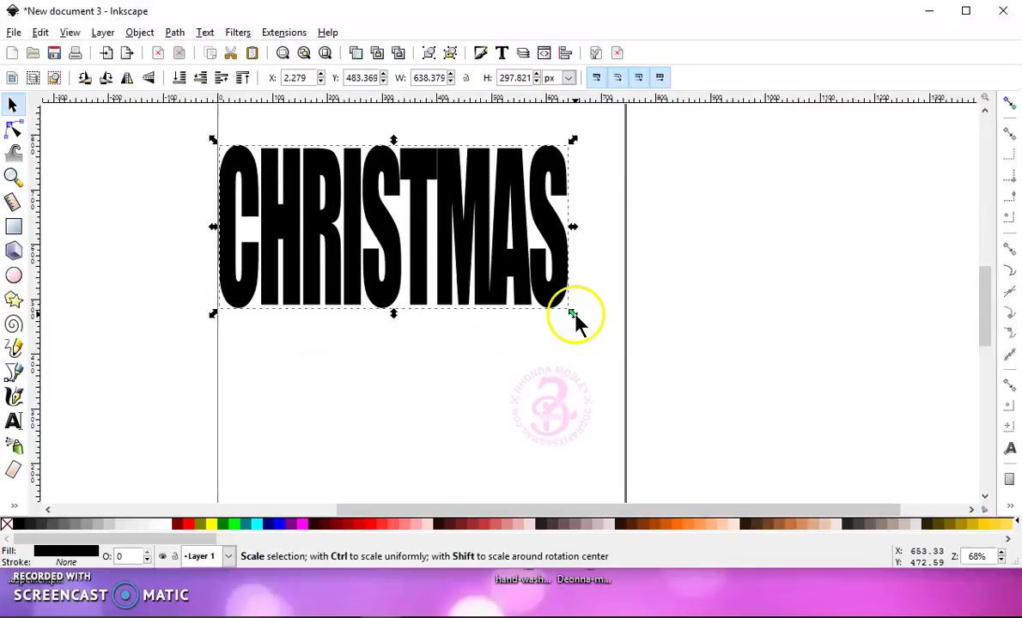
left_click_drag(573, 314, 618, 320)
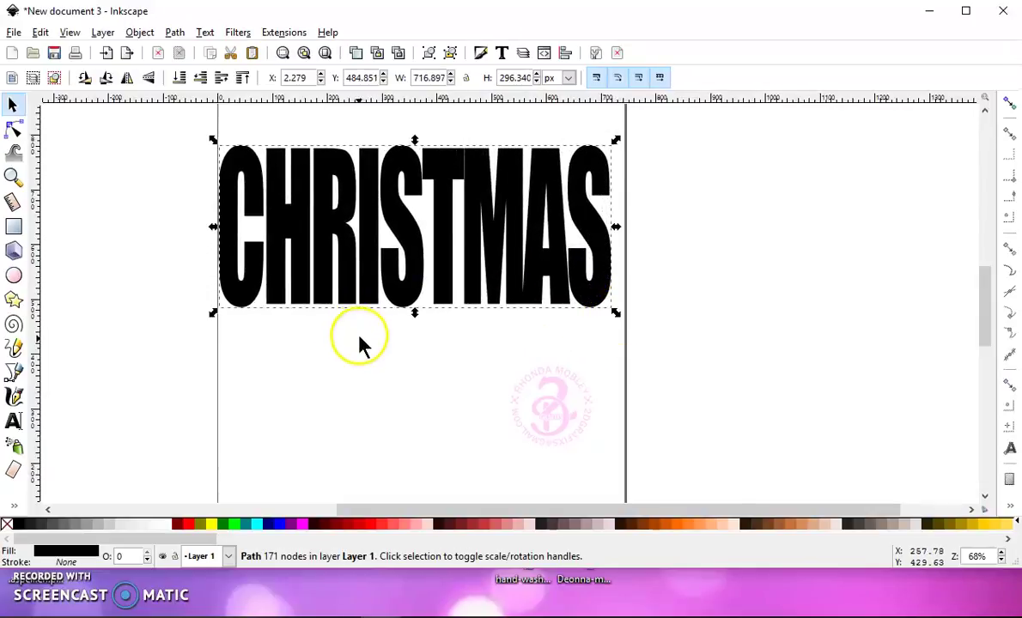
Step: Type a lowercase 'merry' text below CHRISTMAS
left_click(274, 384)
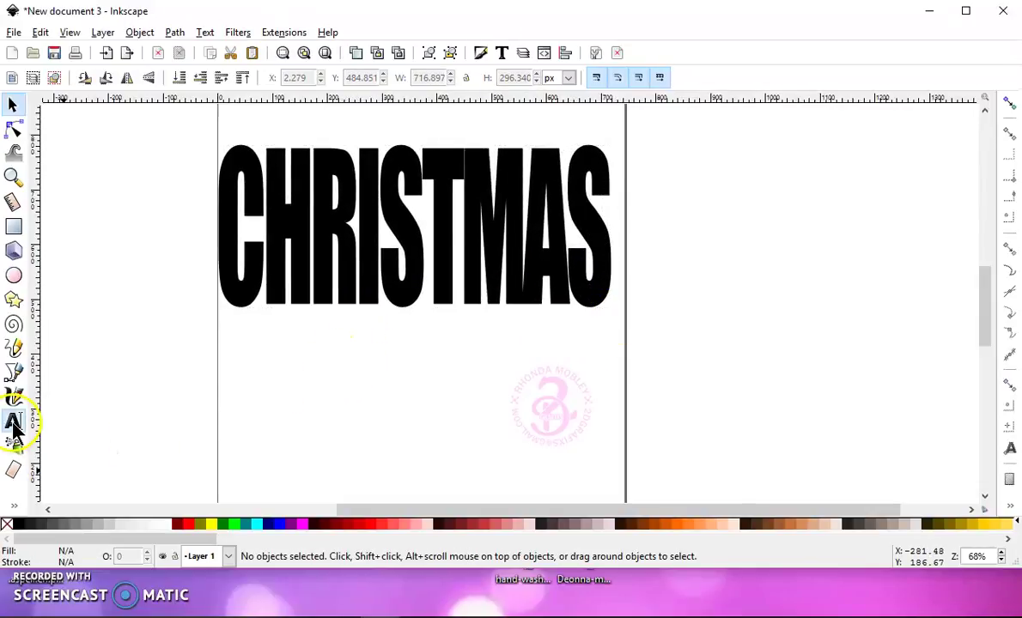
left_click(13, 420)
left_click(292, 376)
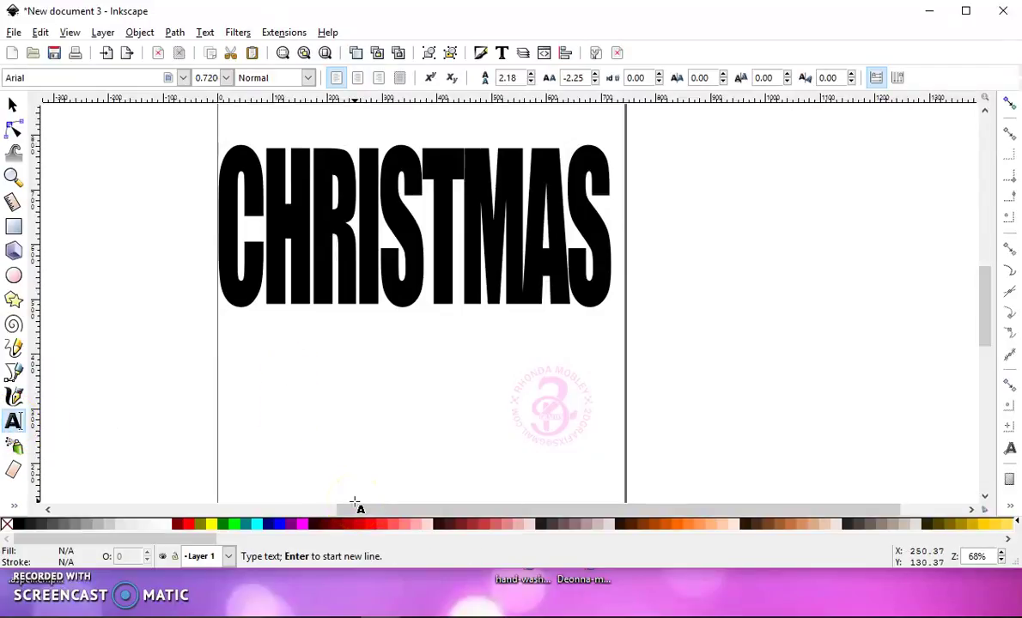
type("MERRY")
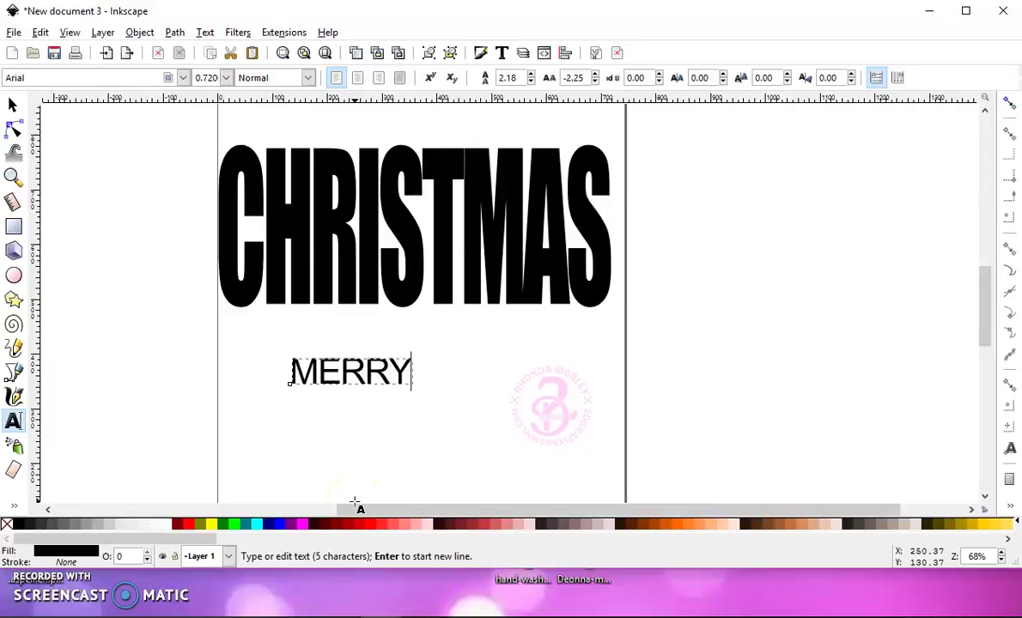
key("BackSpace")
key("BackSpace")
key("BackSpace")
key("BackSpace")
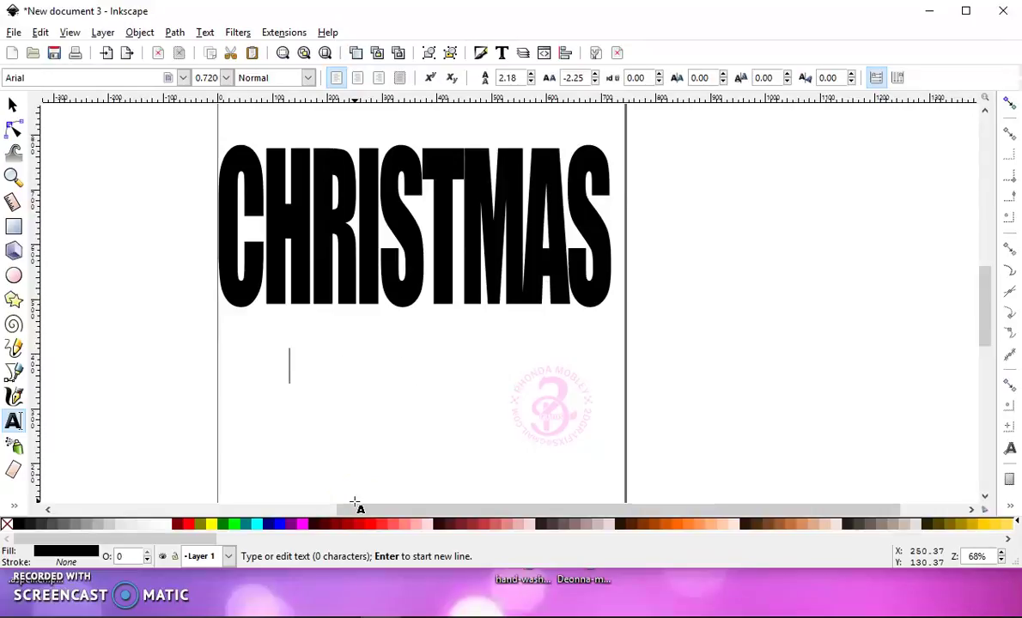
type("merr")
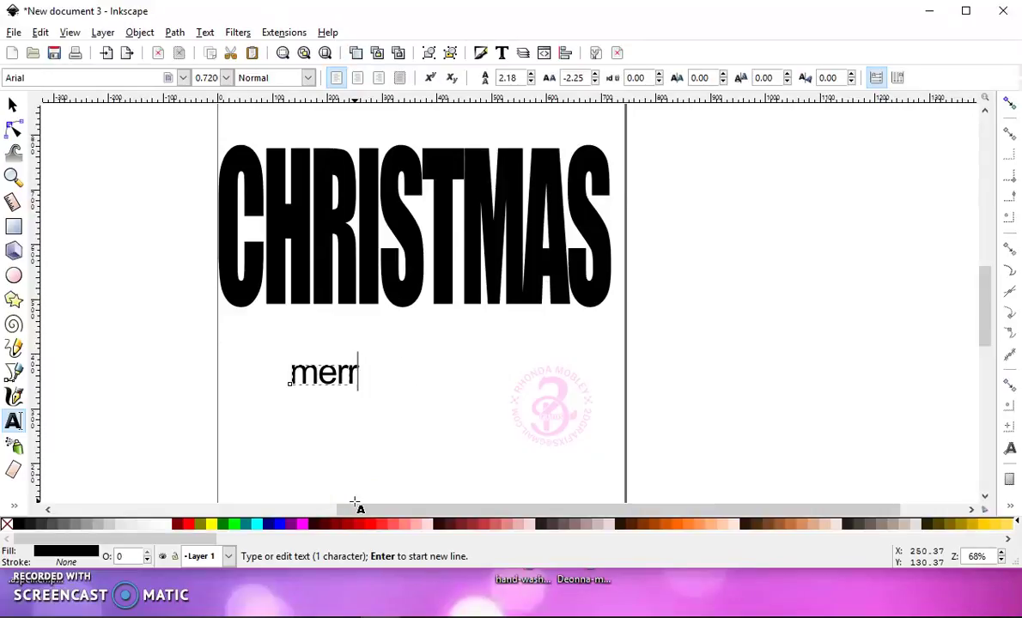
type("y")
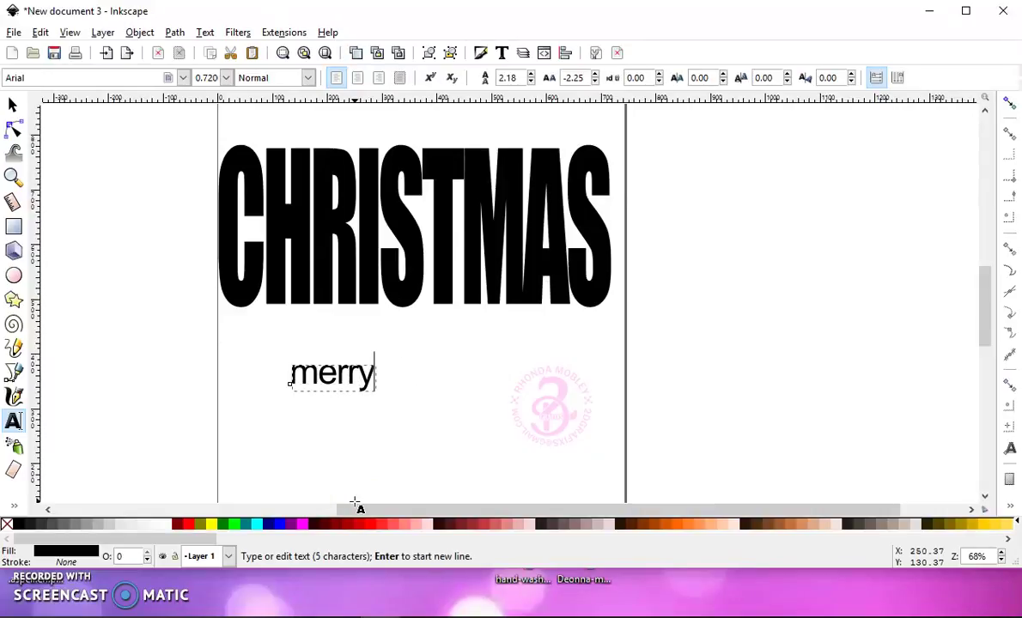
Step: Widen the letter spacing of 'merry' to about 1.47
left_click(595, 74)
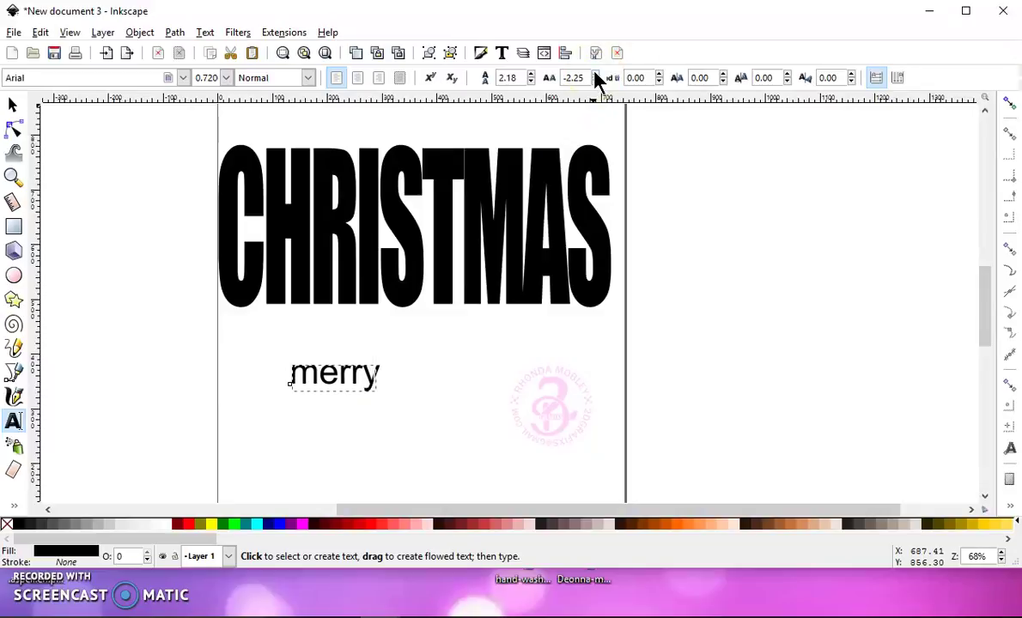
left_click(595, 75)
left_click(595, 74)
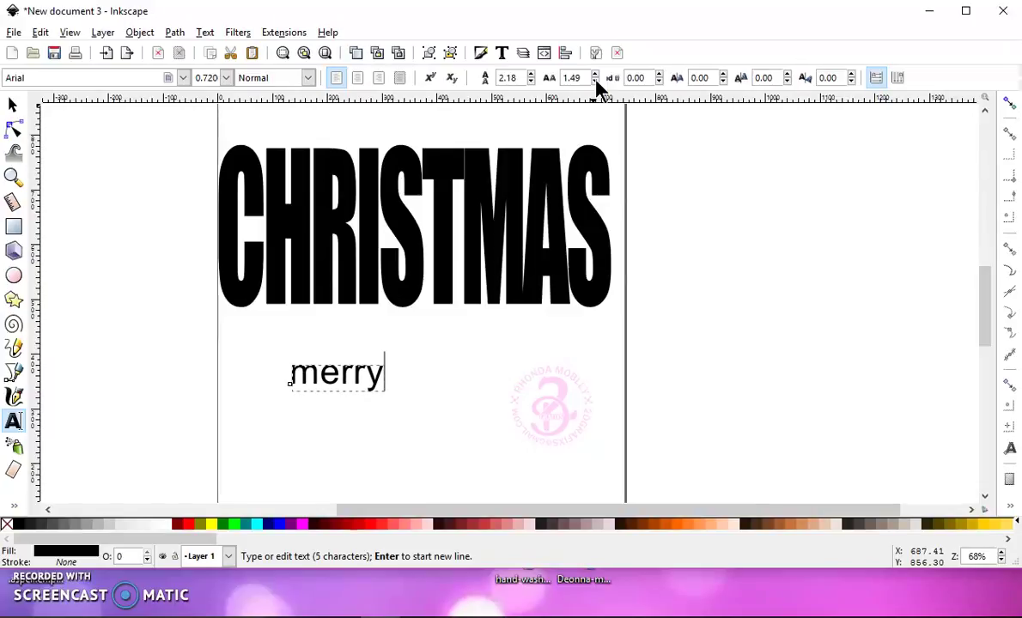
left_click(595, 81)
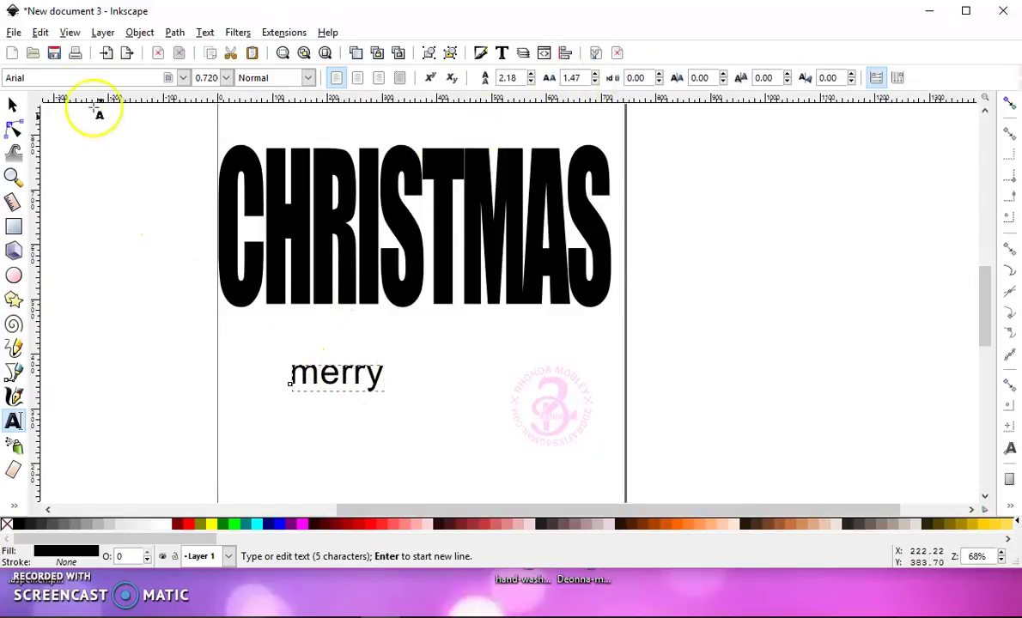
left_click(49, 78)
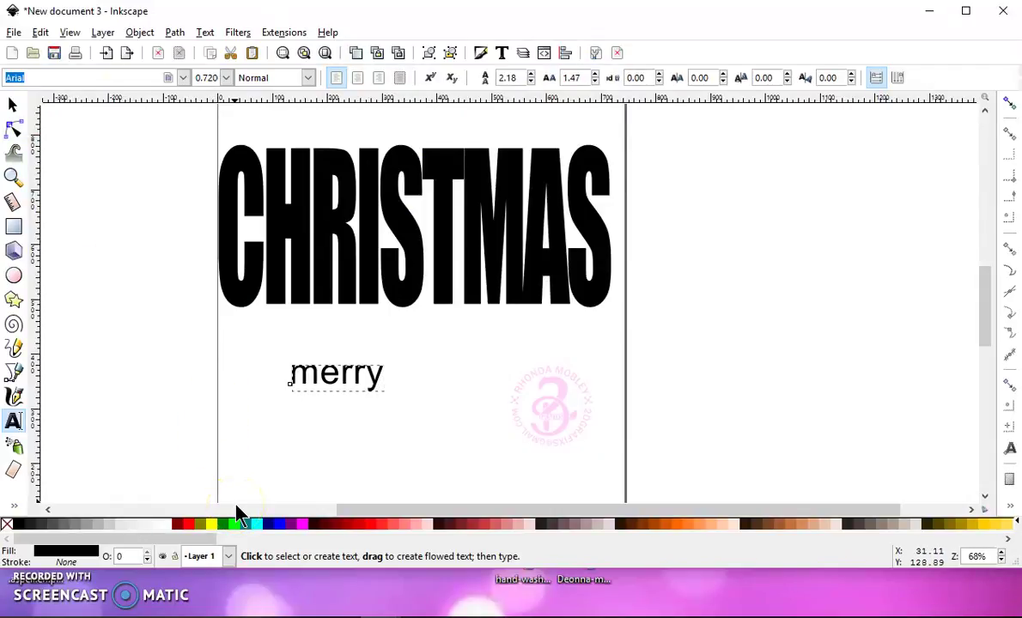
Step: Set 'merry' in Magnolia Script and tighten its letter spacing to 0.37
type("magl")
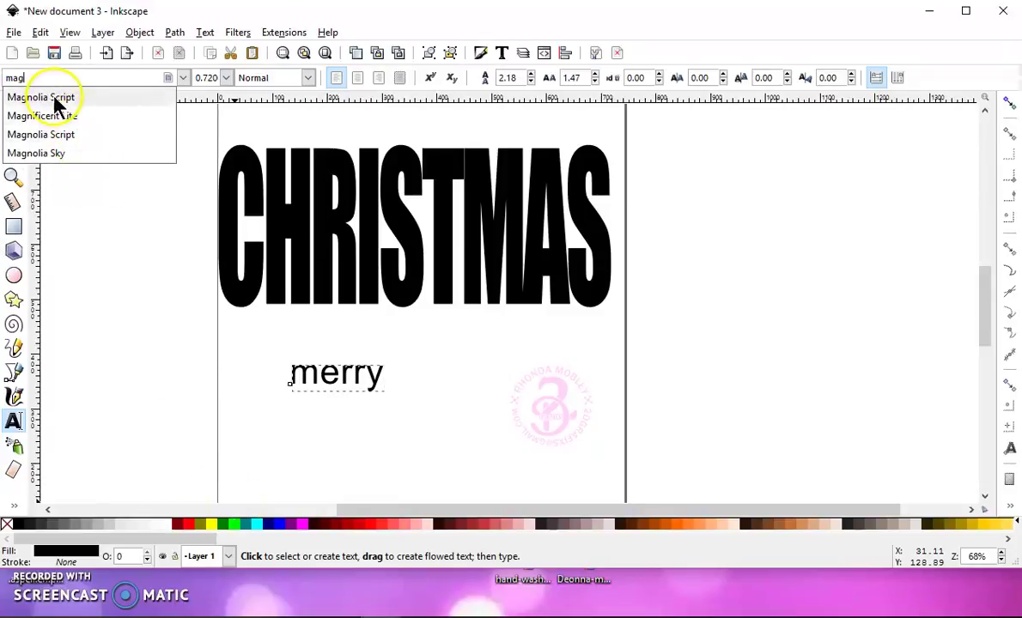
left_click(53, 98)
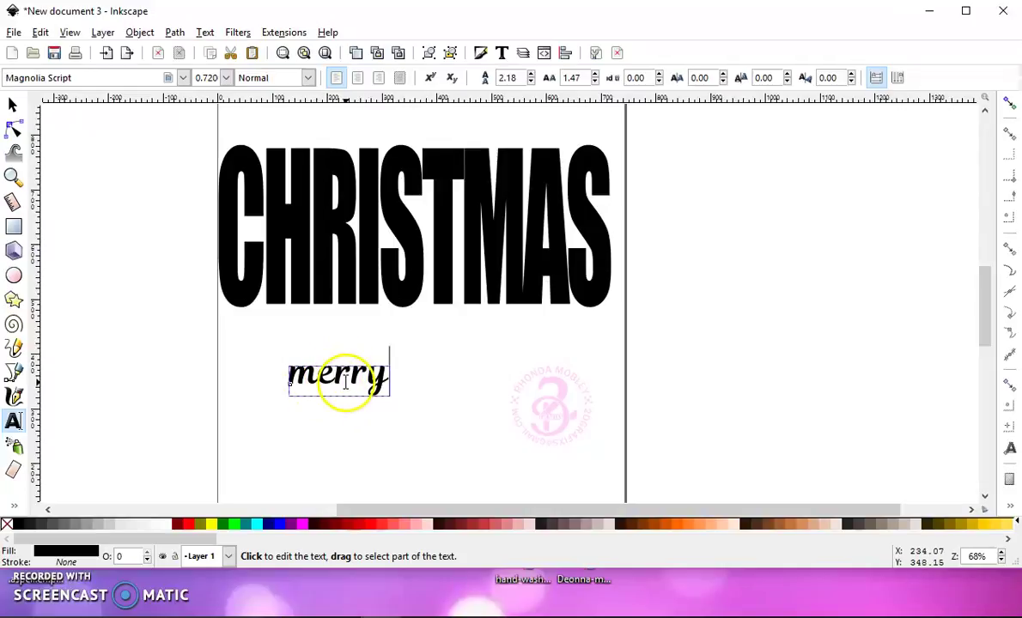
scroll(335, 388, "up", 4, "ctrl")
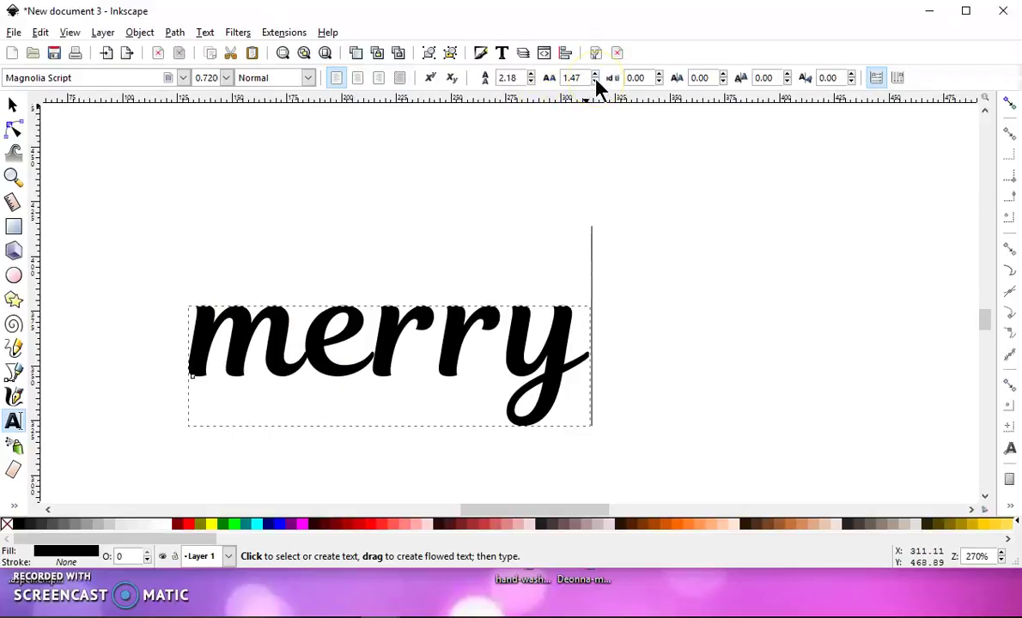
left_click(595, 82)
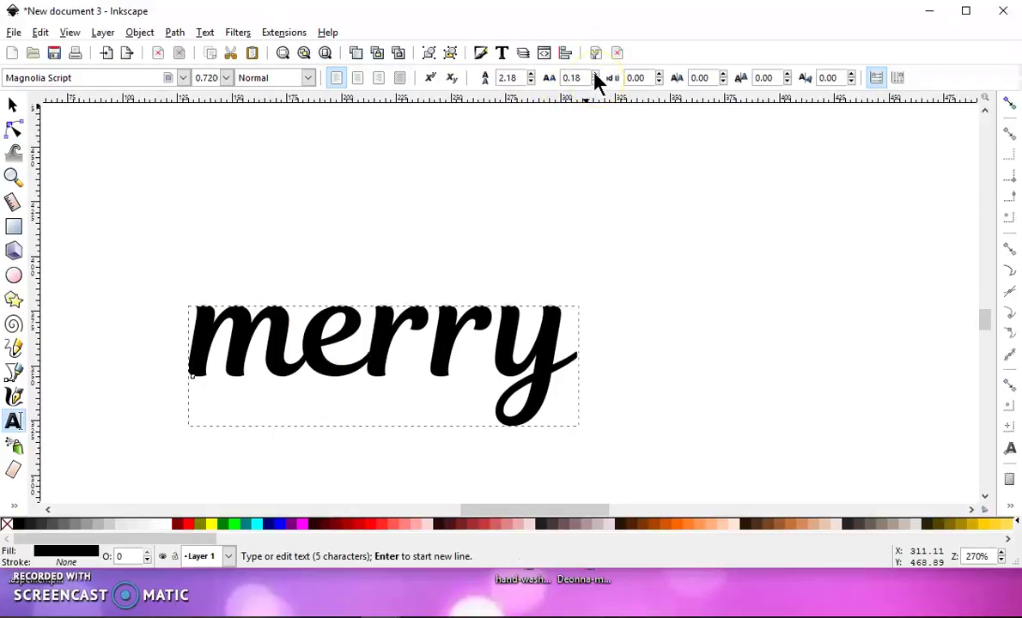
left_click(594, 75)
scroll(464, 225, "down", 4, "ctrl")
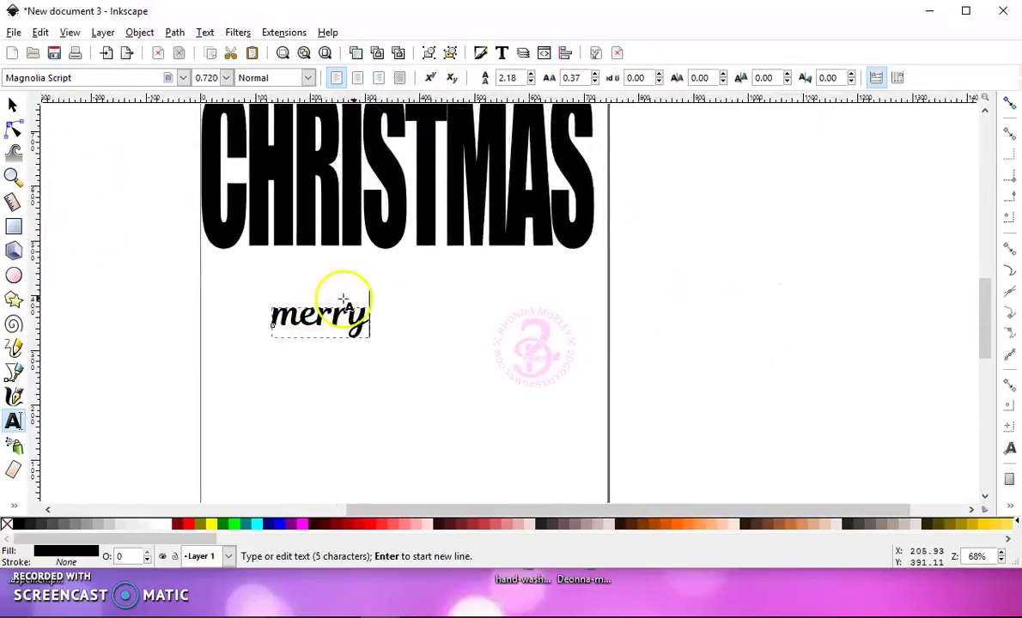
scroll(349, 310, "up", 1)
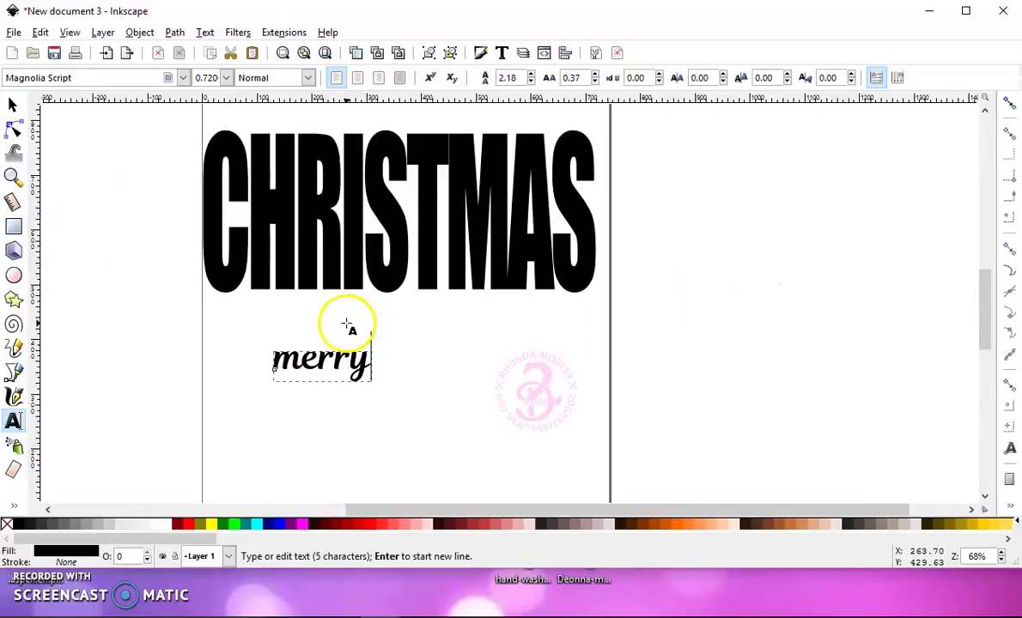
left_click(13, 104)
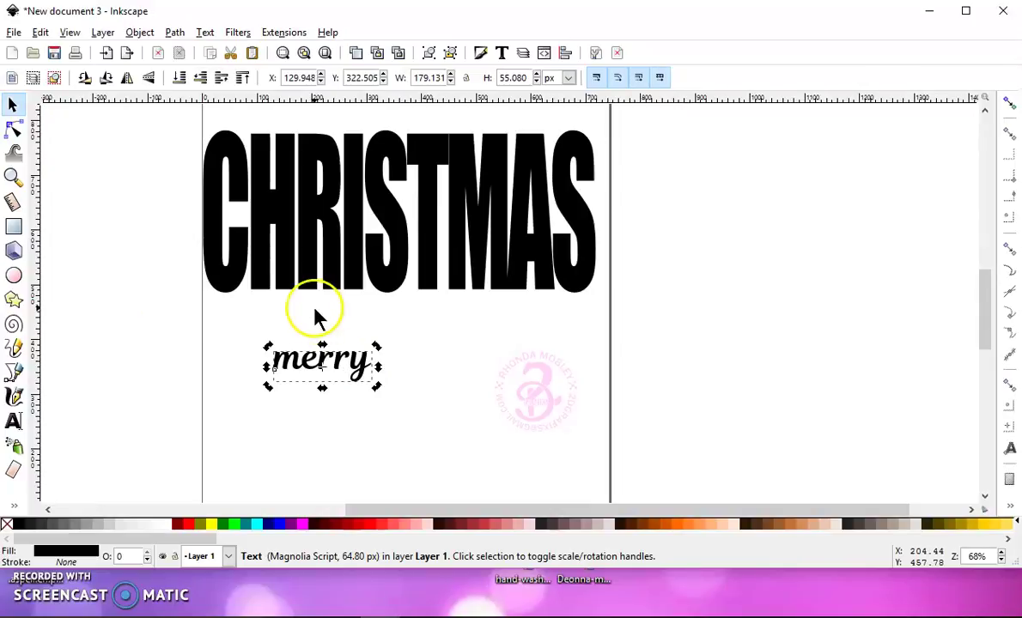
Step: Create a red linked offset of 'merry' and enlarge it into a thick border
left_click(174, 31)
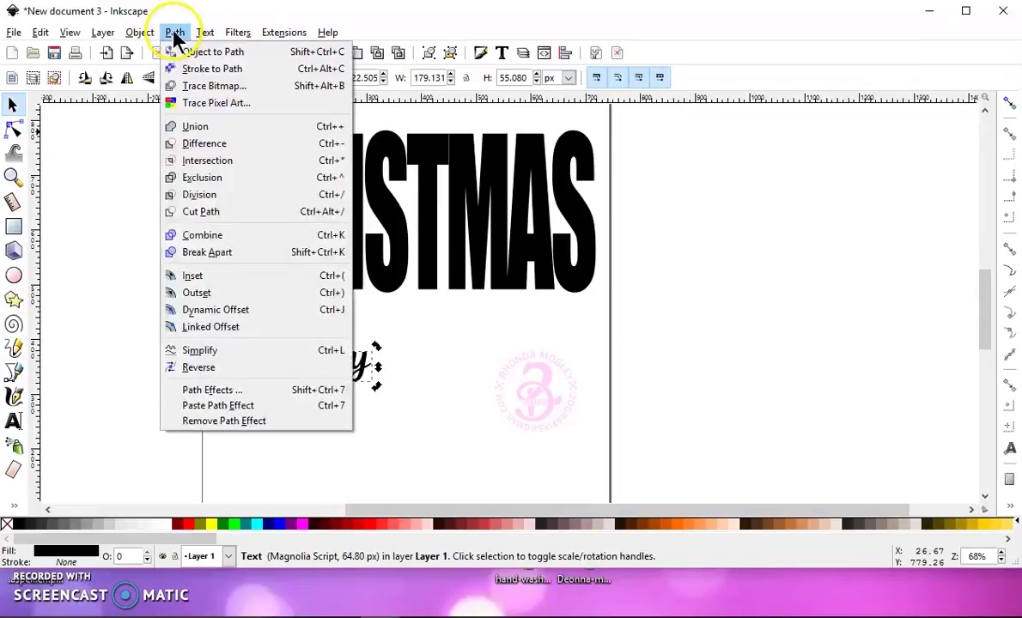
left_click(271, 329)
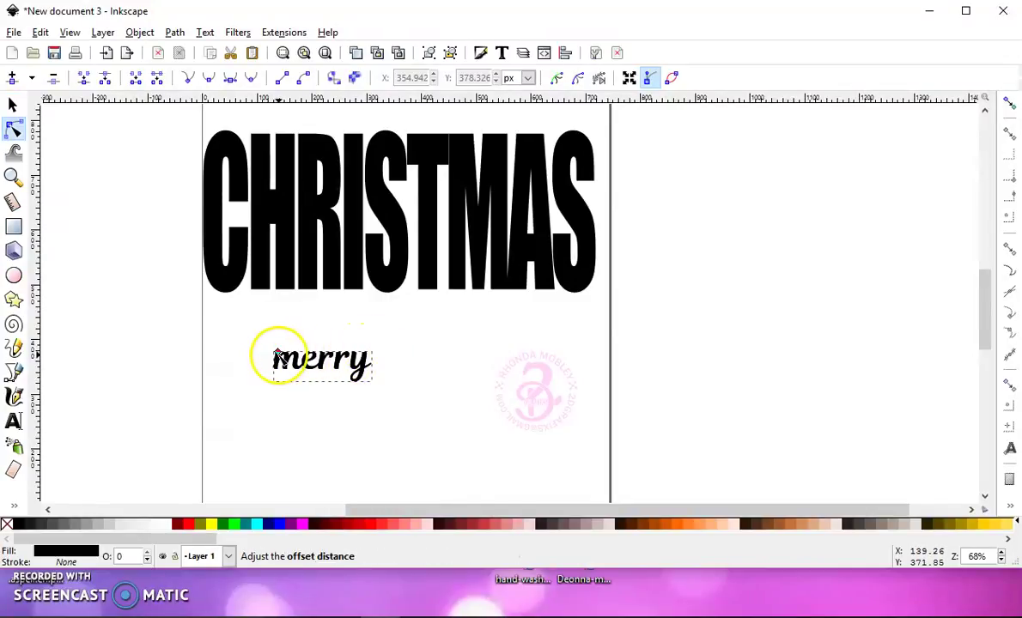
left_click(187, 526)
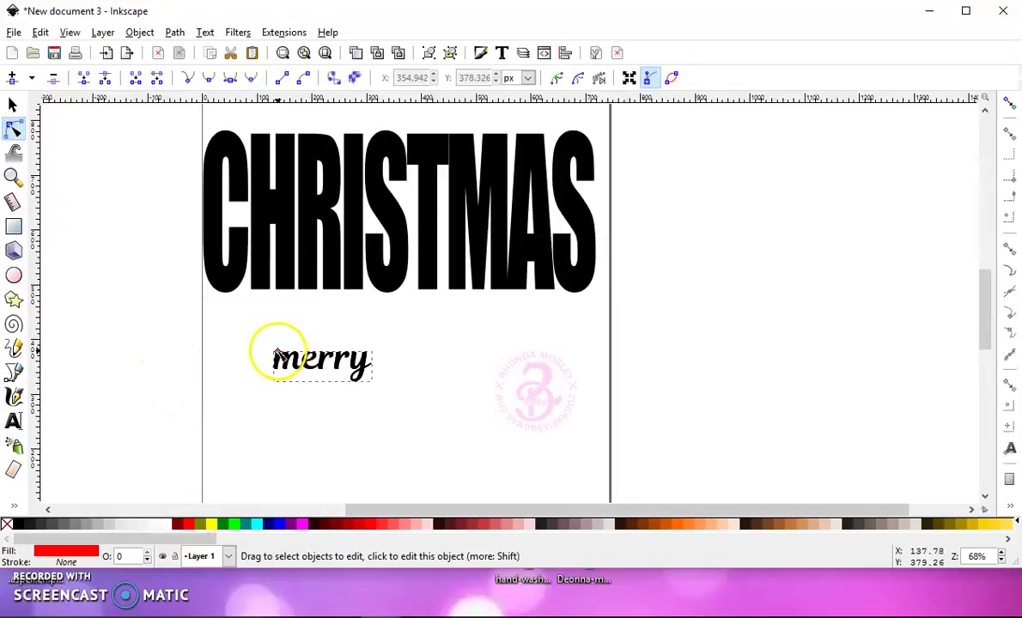
left_click_drag(278, 354, 279, 352)
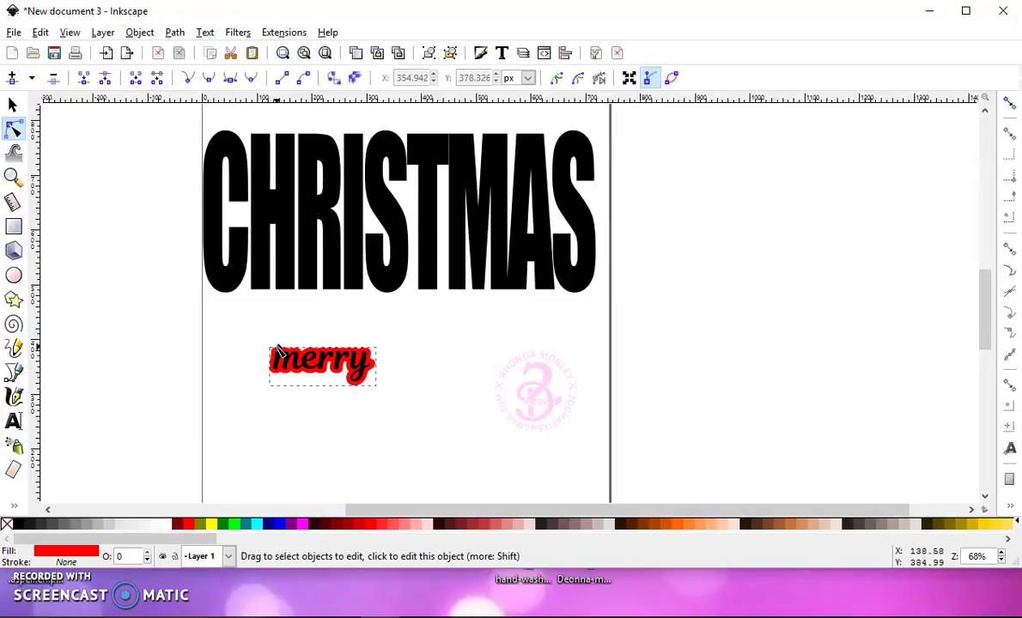
left_click_drag(279, 351, 281, 351)
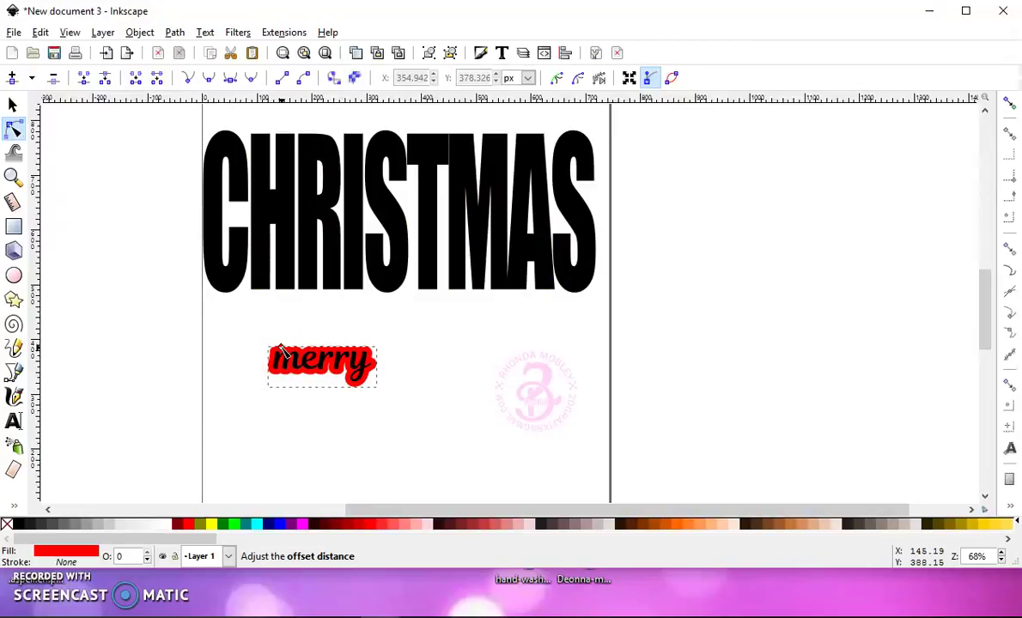
left_click(285, 363)
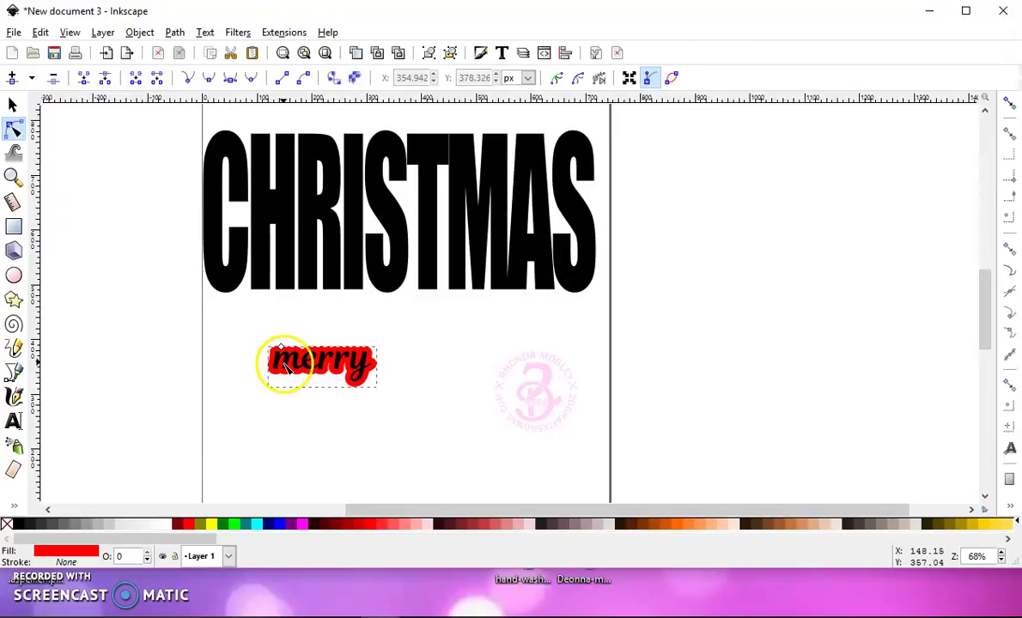
Step: Convert the red offset to a plain path and move it over CHRISTMAS's lower letters
left_click(175, 33)
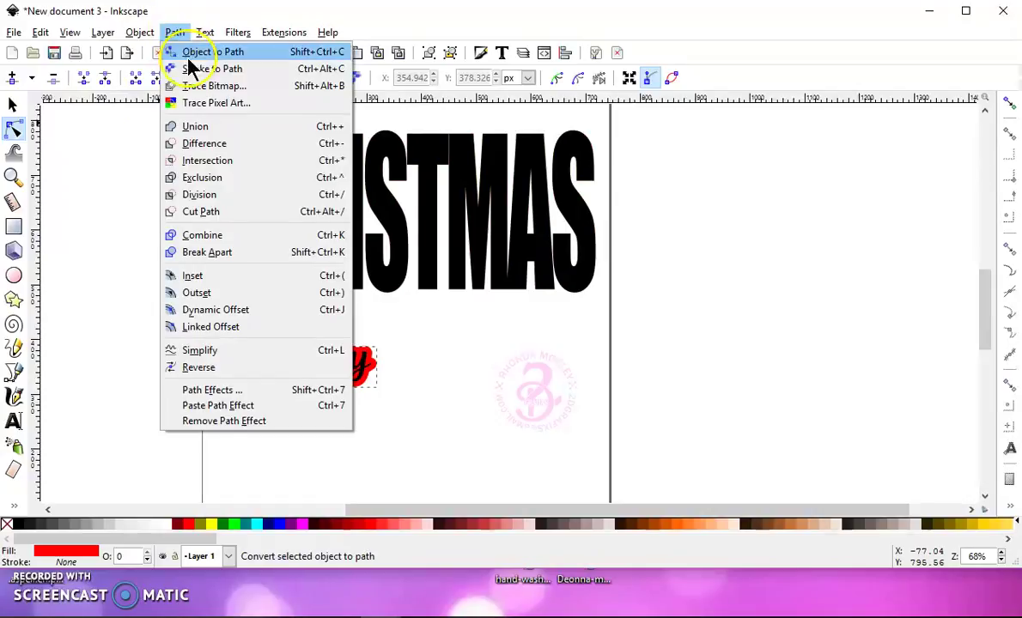
left_click(192, 51)
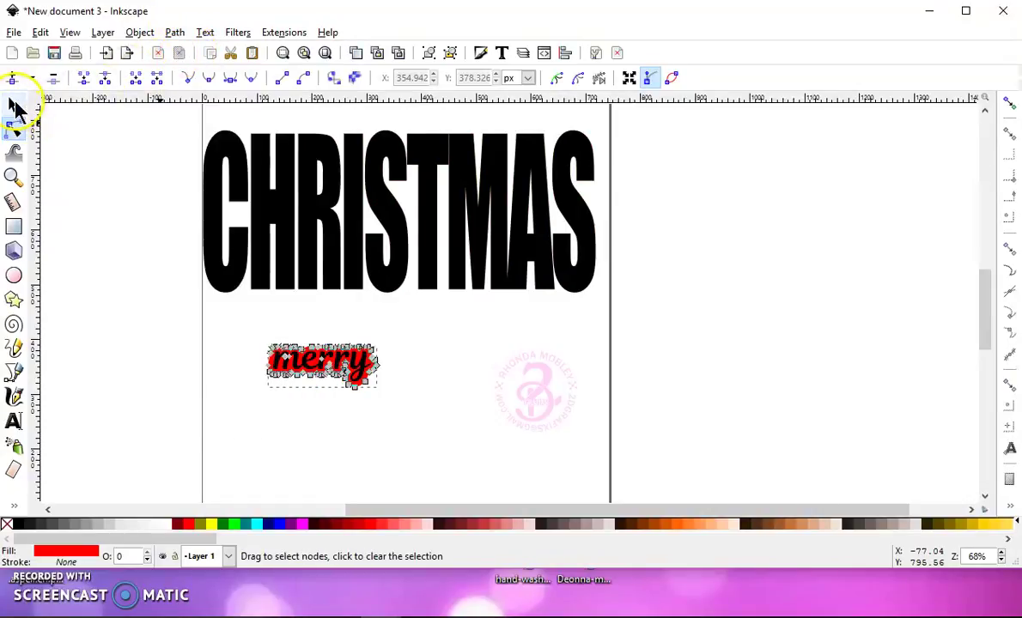
left_click(14, 105)
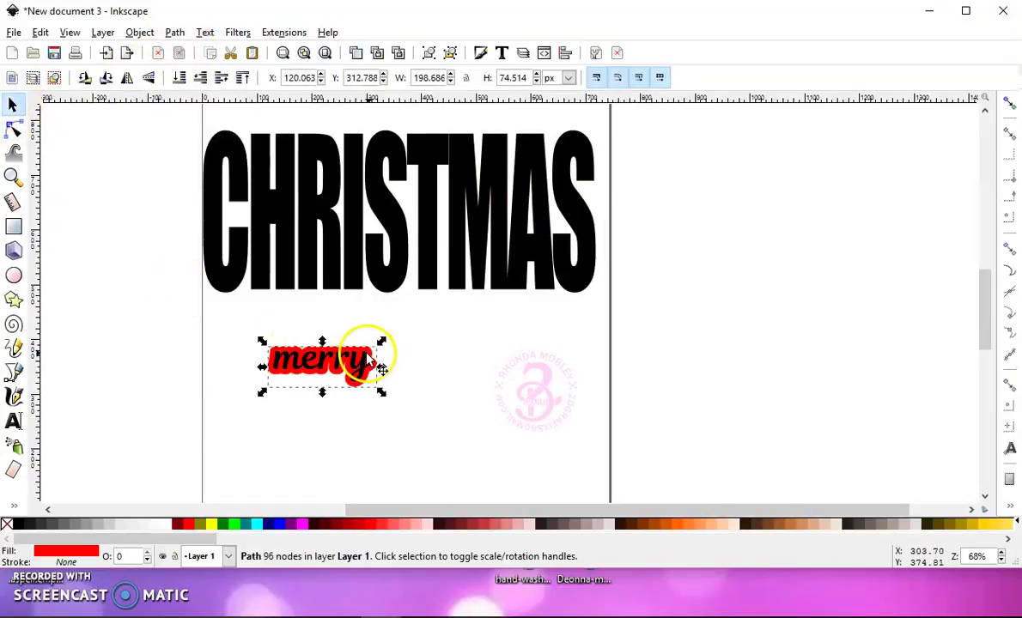
left_click_drag(369, 353, 341, 250)
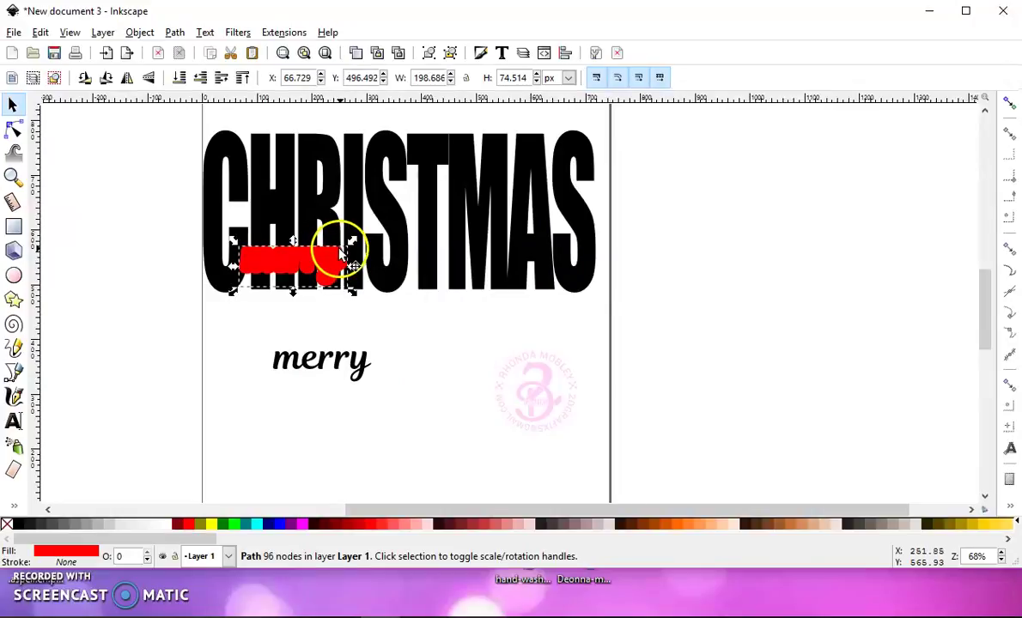
Step: Subtract the merry shape from CHRISTMAS with Path > Difference
left_click(317, 208, "shift")
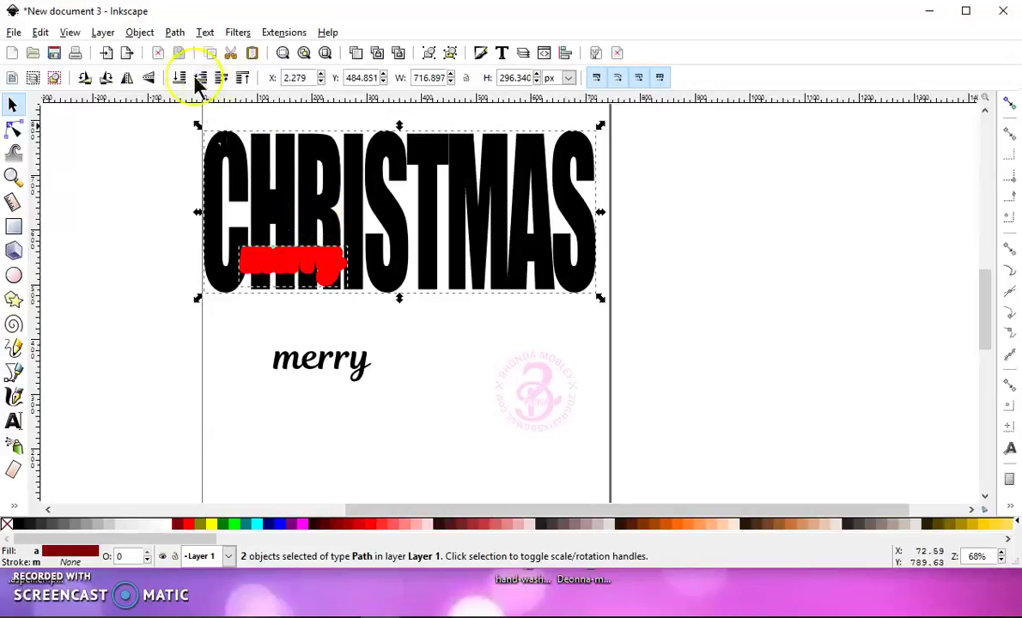
left_click(176, 34)
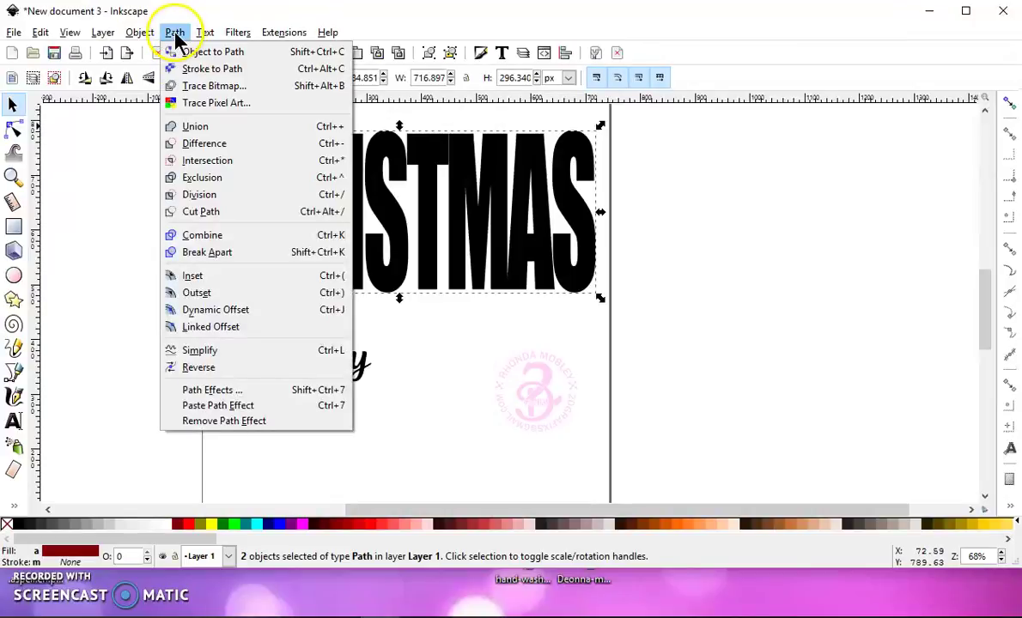
left_click(280, 150)
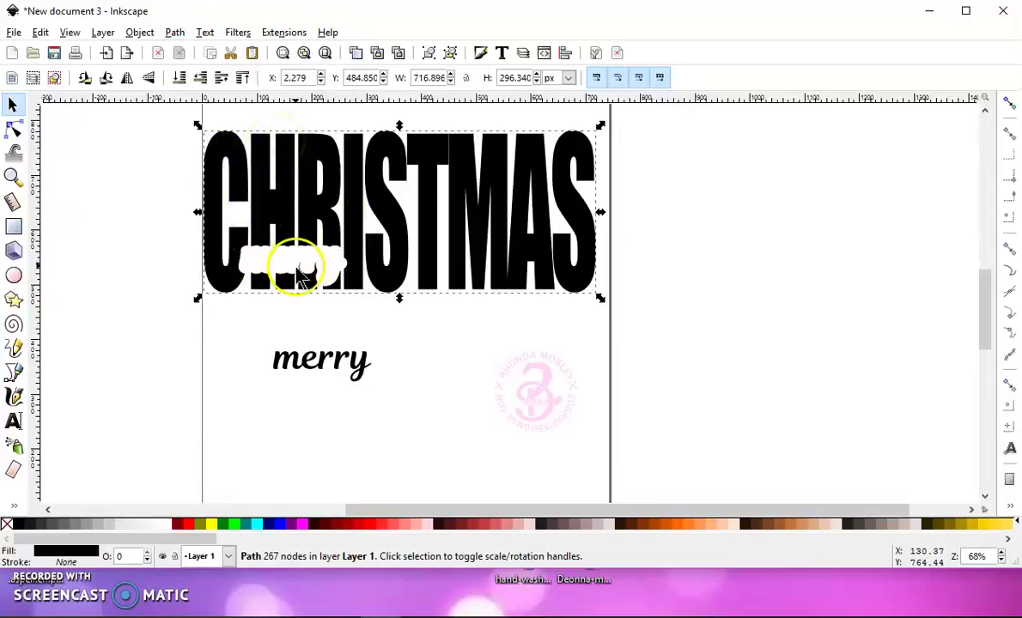
Step: Colour 'merry' red and CHRISTMAS green, then move 'merry' back below the knockout
left_click(366, 370)
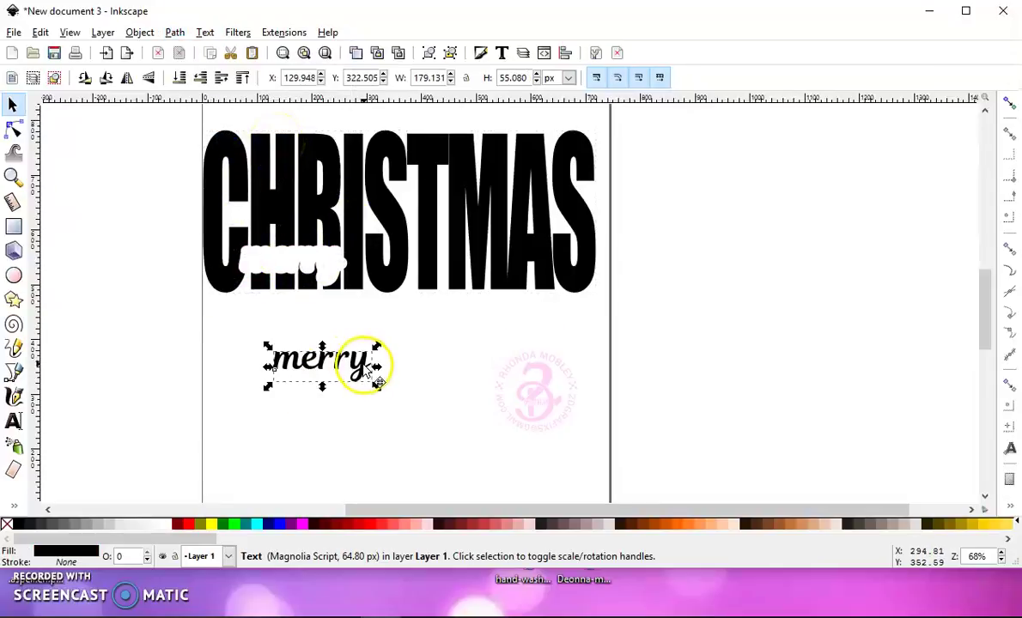
left_click_drag(368, 367, 337, 265)
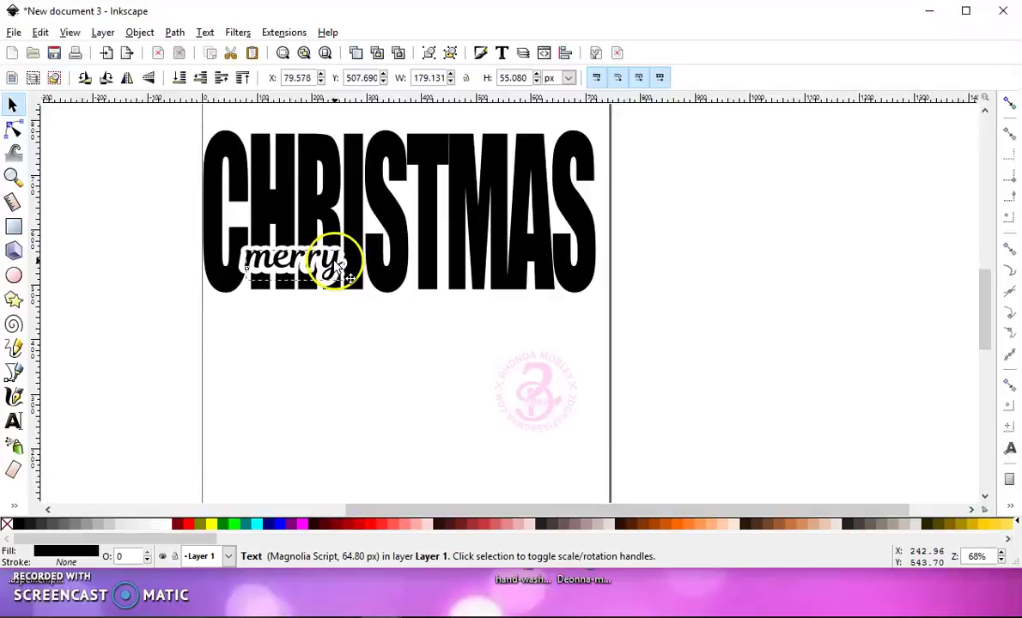
left_click(187, 524)
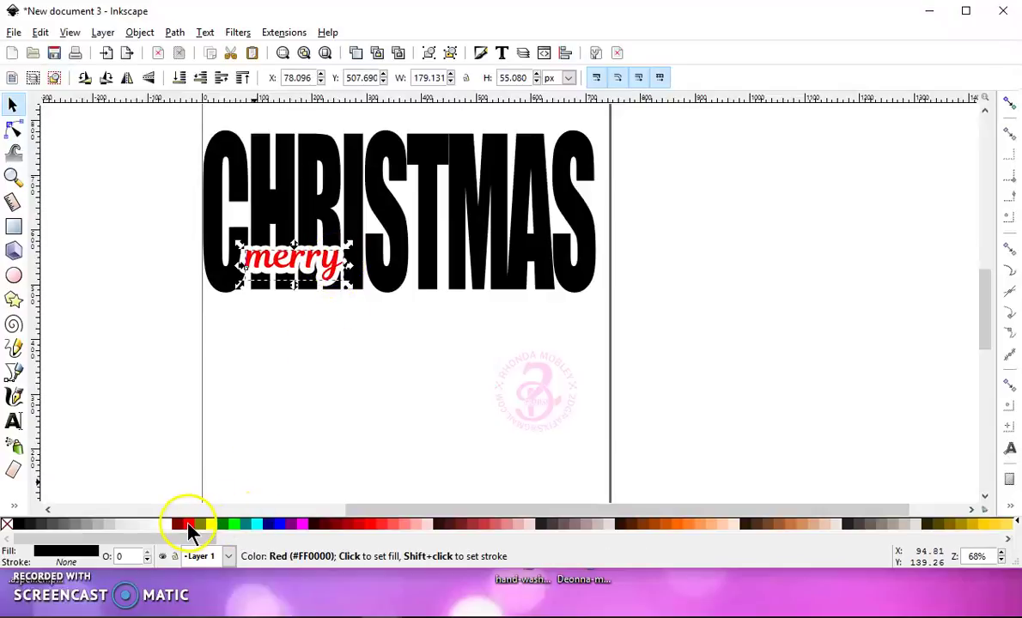
left_click(210, 241)
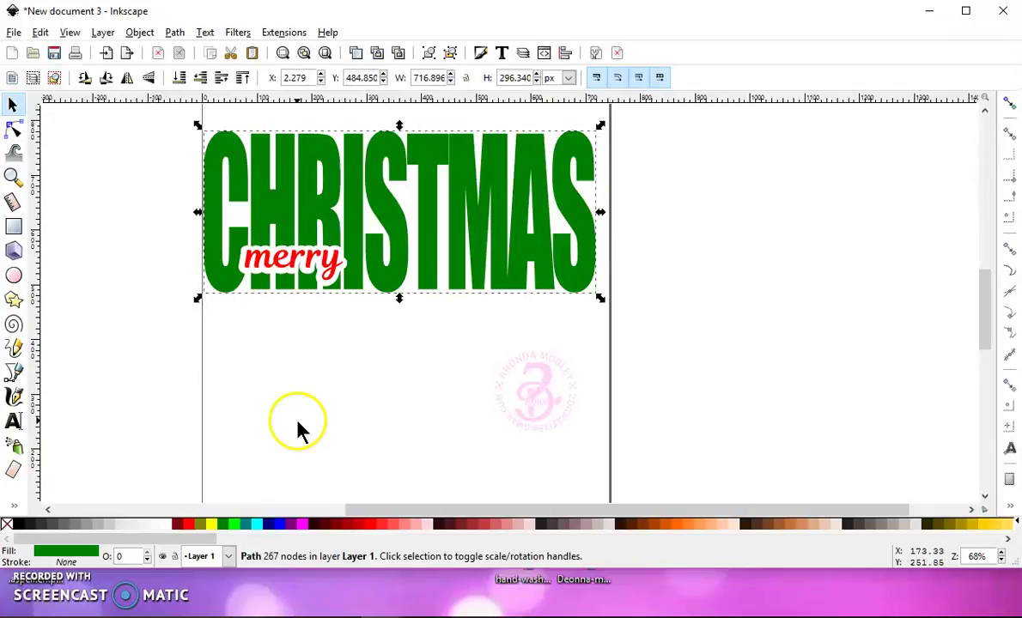
left_click(296, 264)
left_click_drag(296, 264, 289, 364)
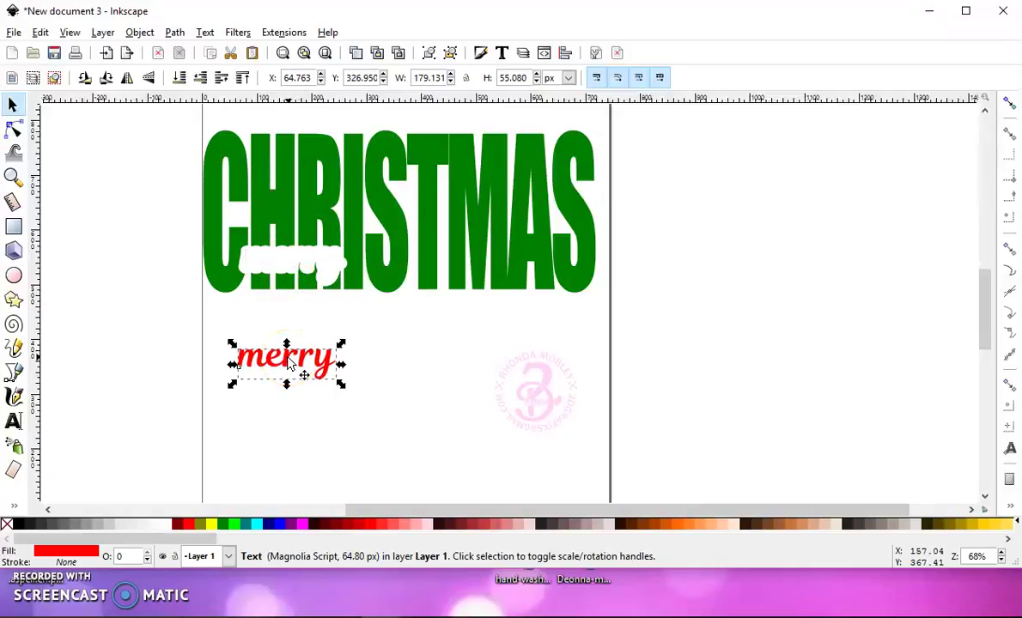
Step: Add a black linked offset around the red 'merry' and widen it into an outline
left_click(177, 34)
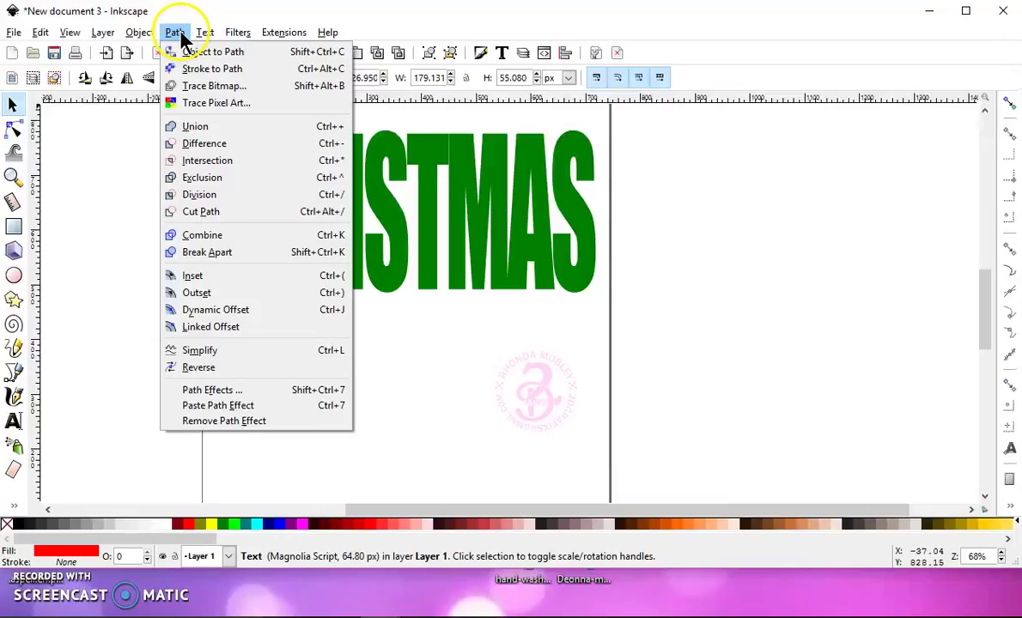
left_click(268, 329)
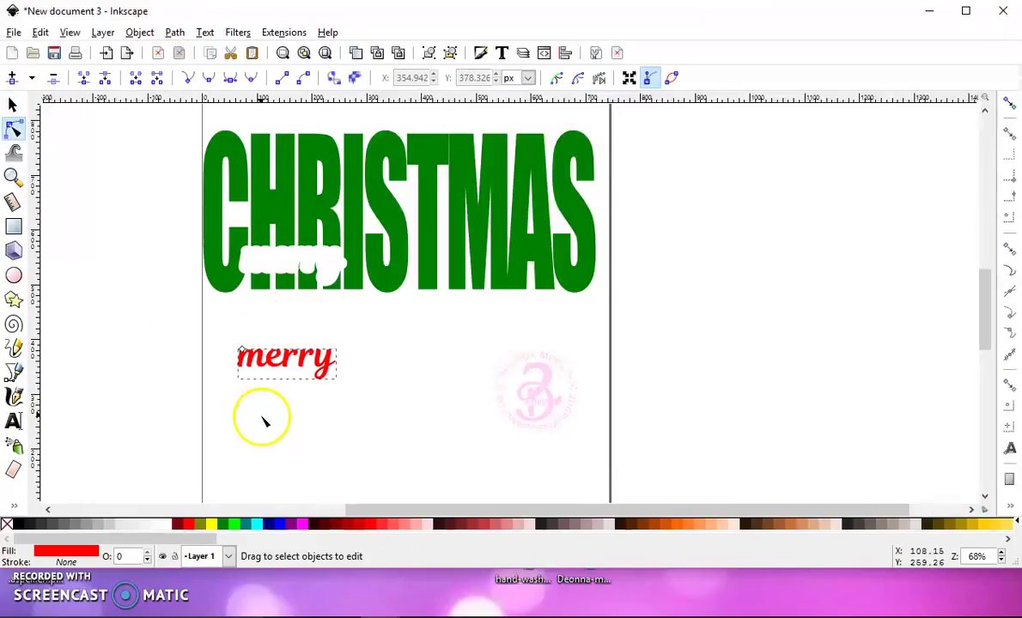
left_click(12, 526)
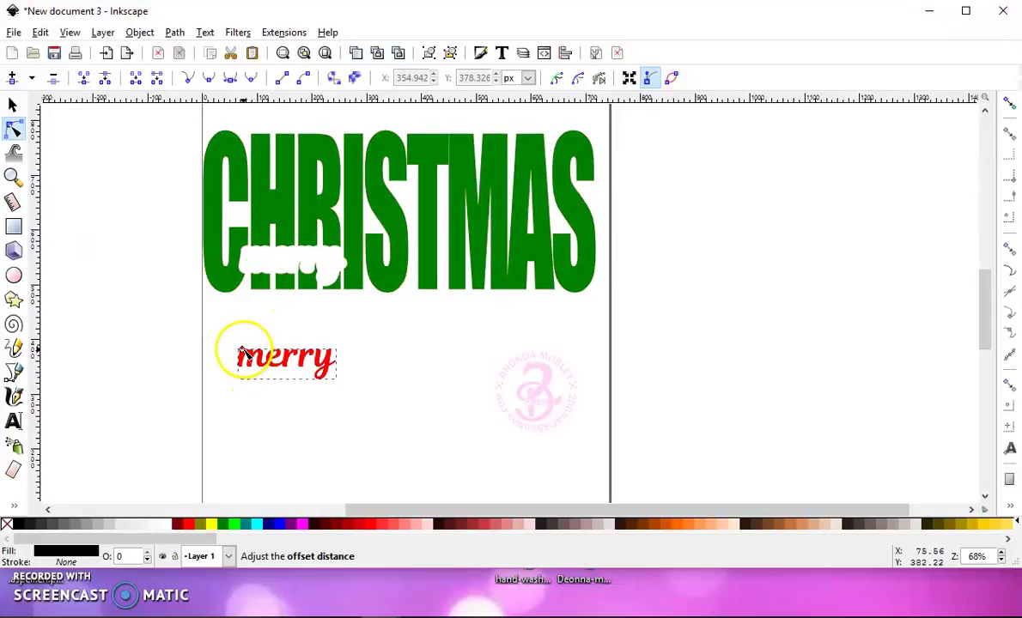
left_click_drag(243, 353, 244, 348)
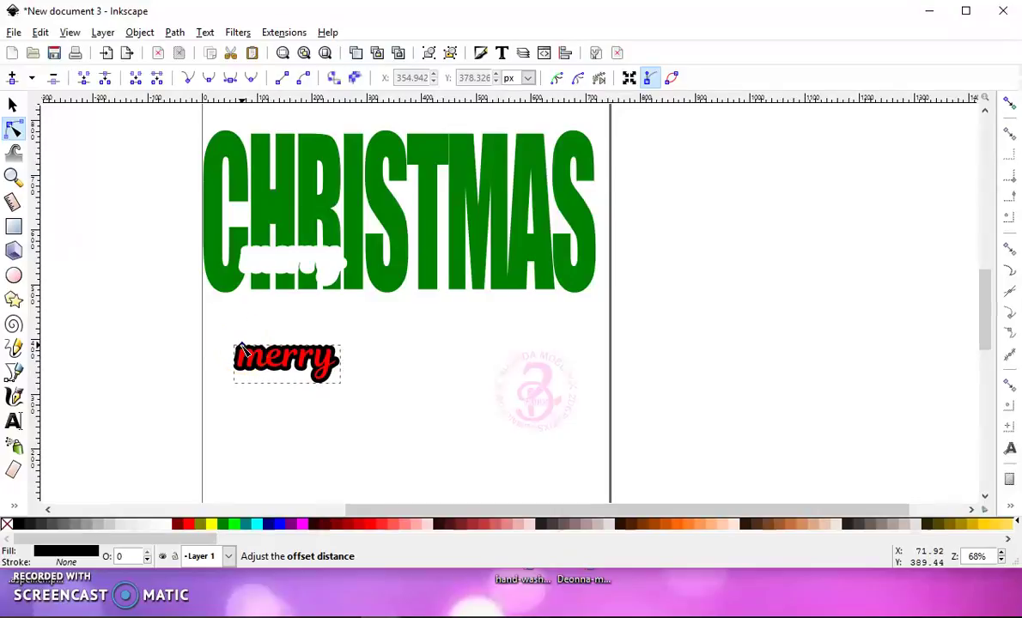
left_click(257, 350)
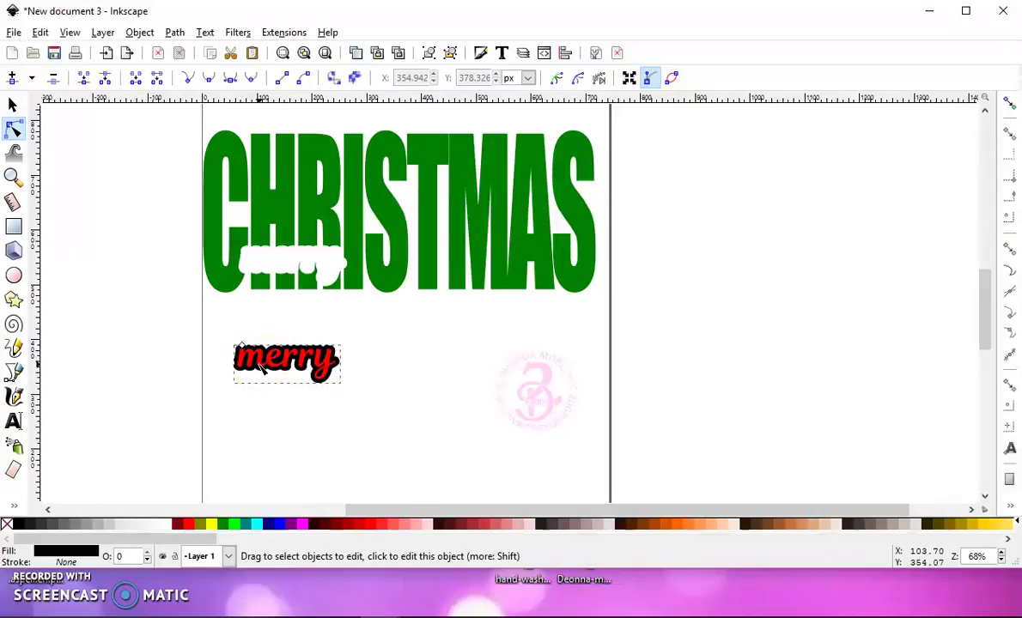
Step: Convert the black outline to a path, place it in the cut-out, and stack red 'merry' on it
left_click(172, 33)
left_click(187, 57)
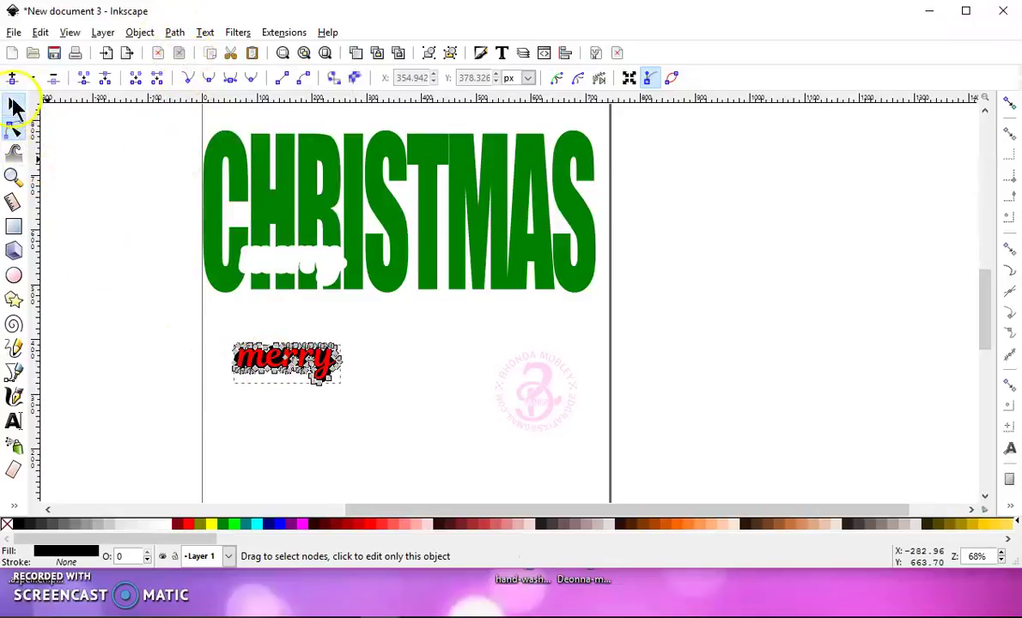
left_click(12, 104)
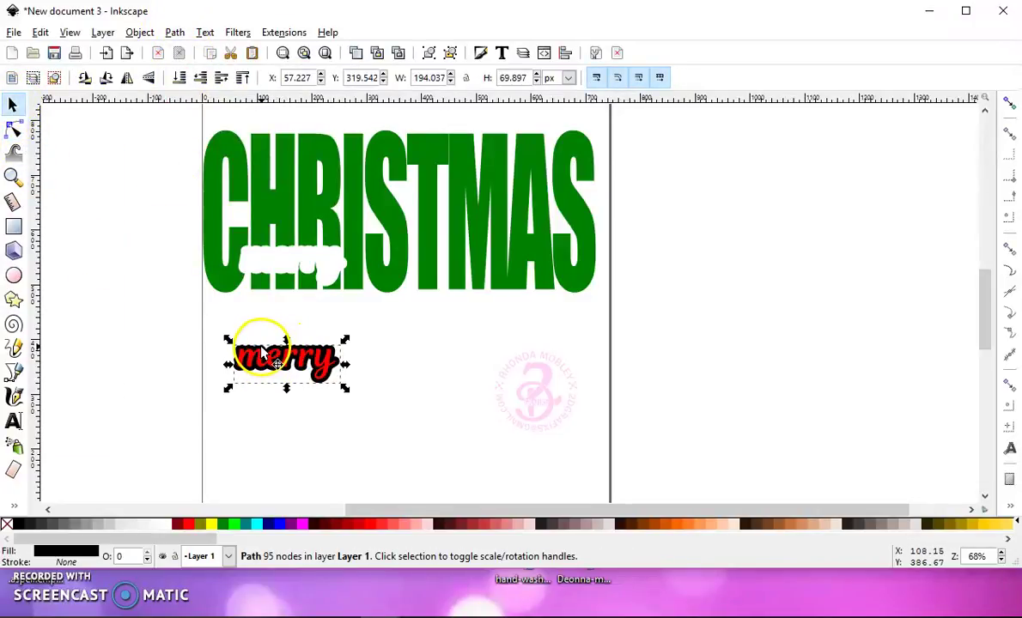
left_click_drag(259, 342, 269, 250)
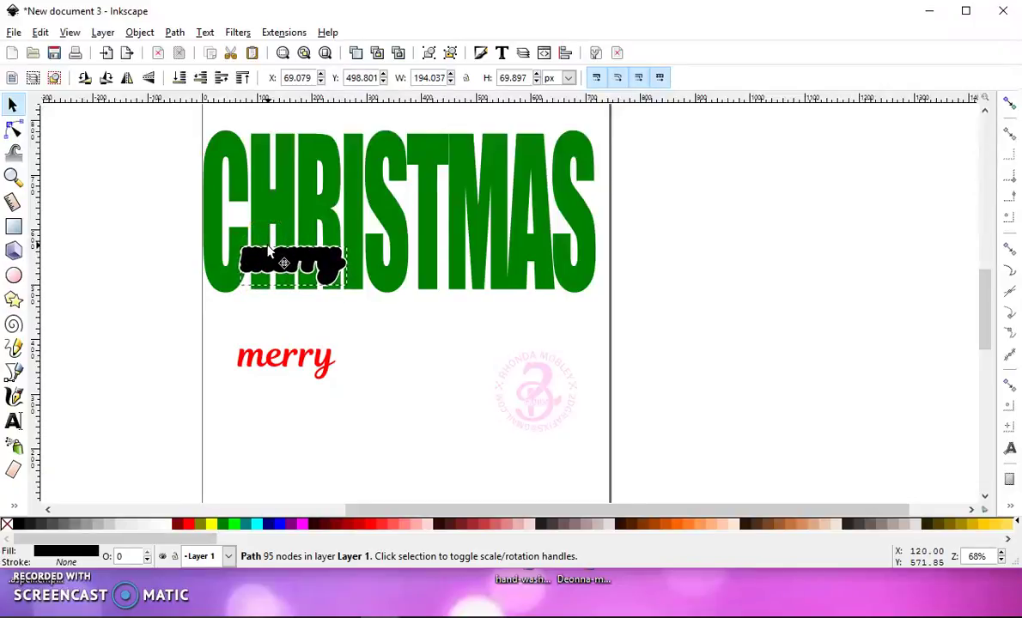
left_click(288, 359)
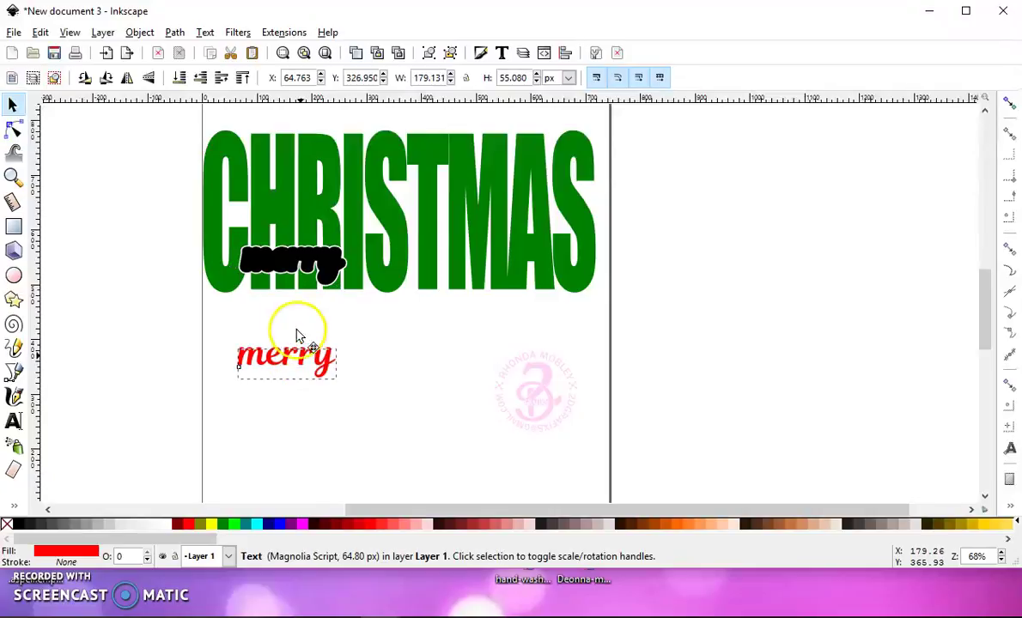
left_click_drag(304, 365, 299, 263)
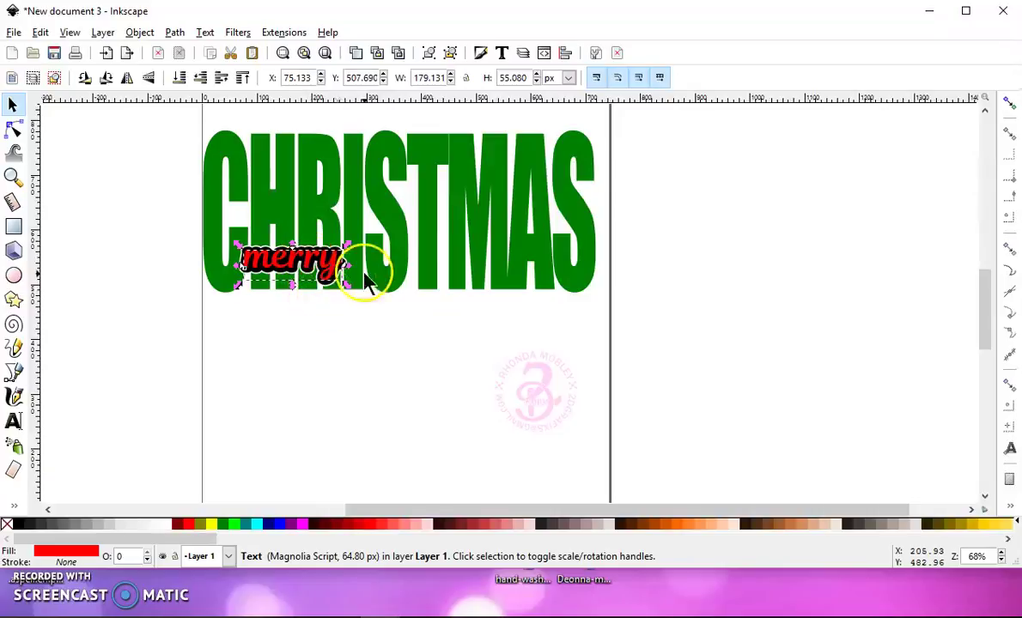
Step: Color the merry outline path red and the merry text white, then deselect to view it
left_click(272, 277, "alt")
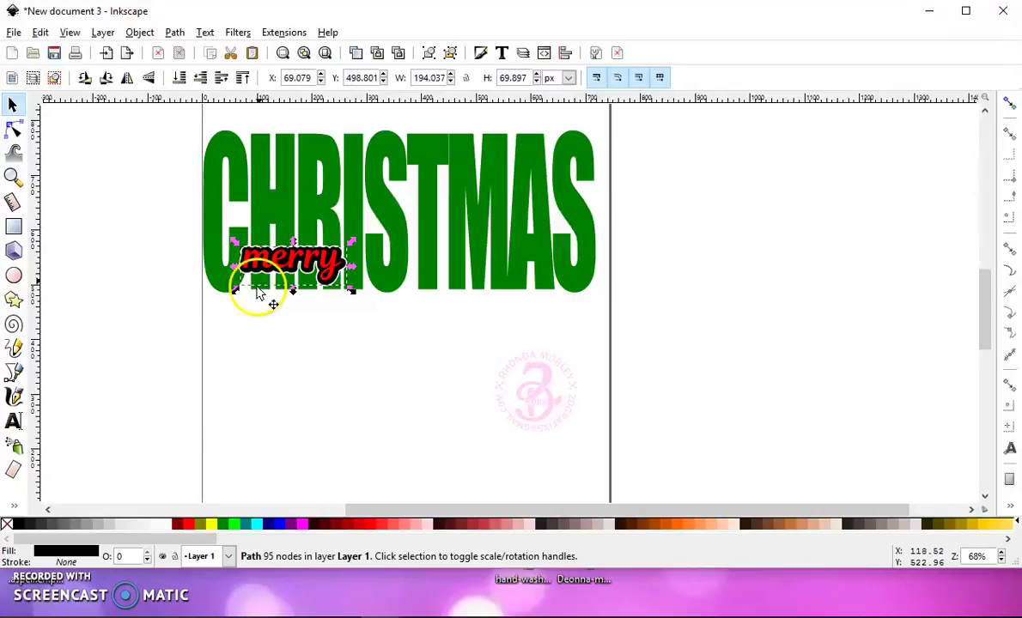
left_click(188, 524)
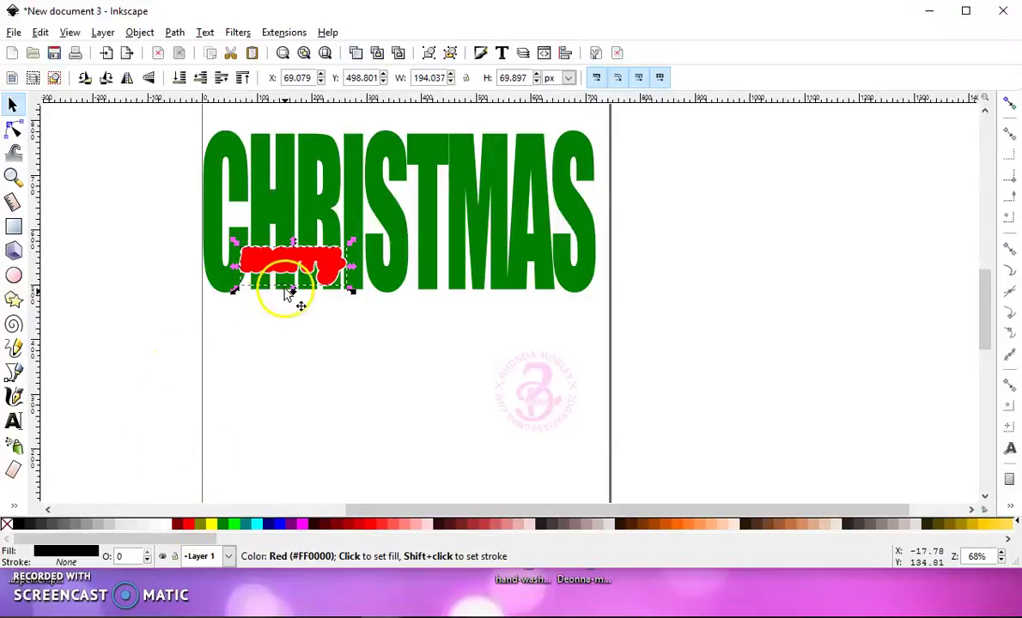
left_click(248, 265, "alt")
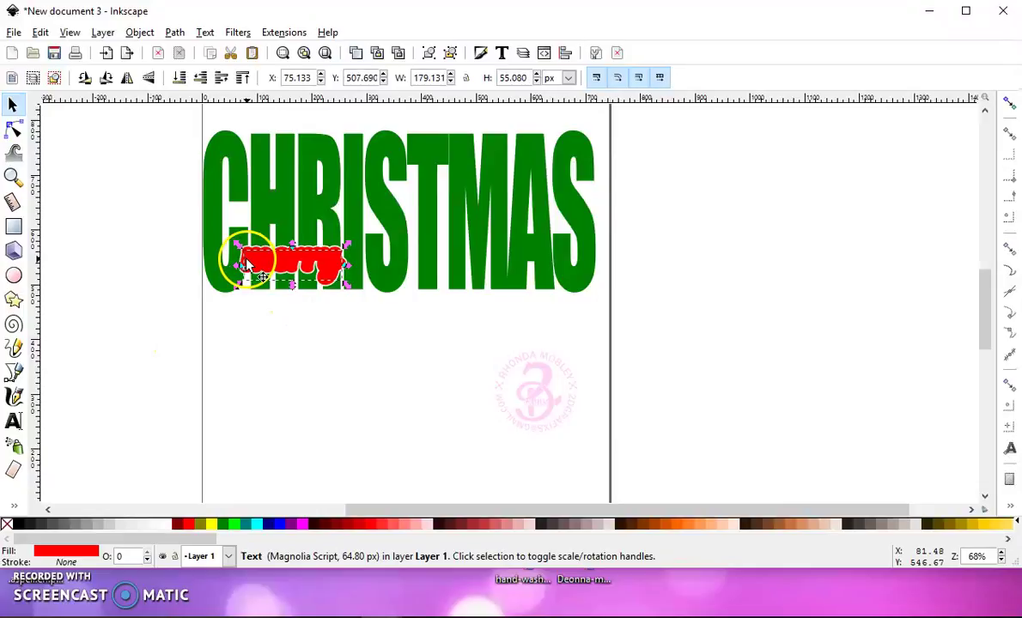
left_click(163, 524)
left_click(242, 414)
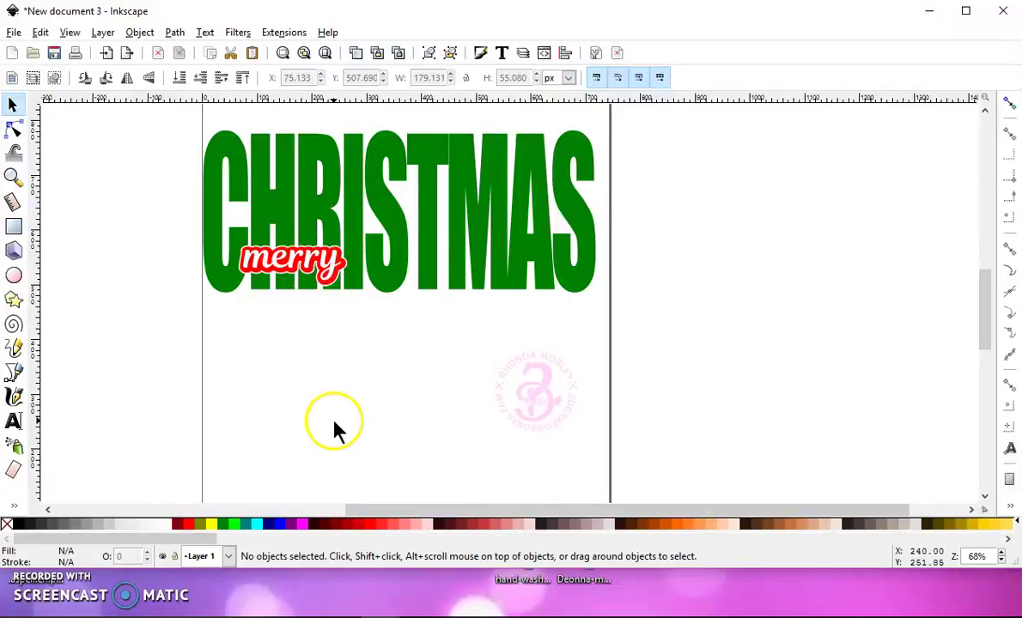
Step: Group all three pieces into one object, set Save As type to Plain SVG, then close the dialog
left_click_drag(167, 120, 652, 356)
left_click(427, 53)
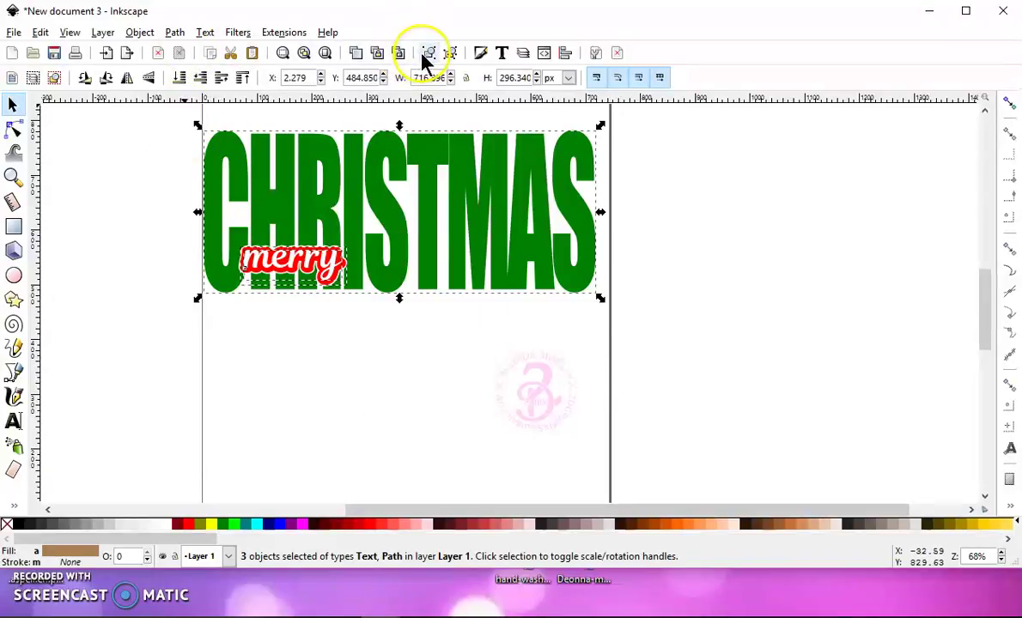
left_click(13, 32)
left_click(84, 154)
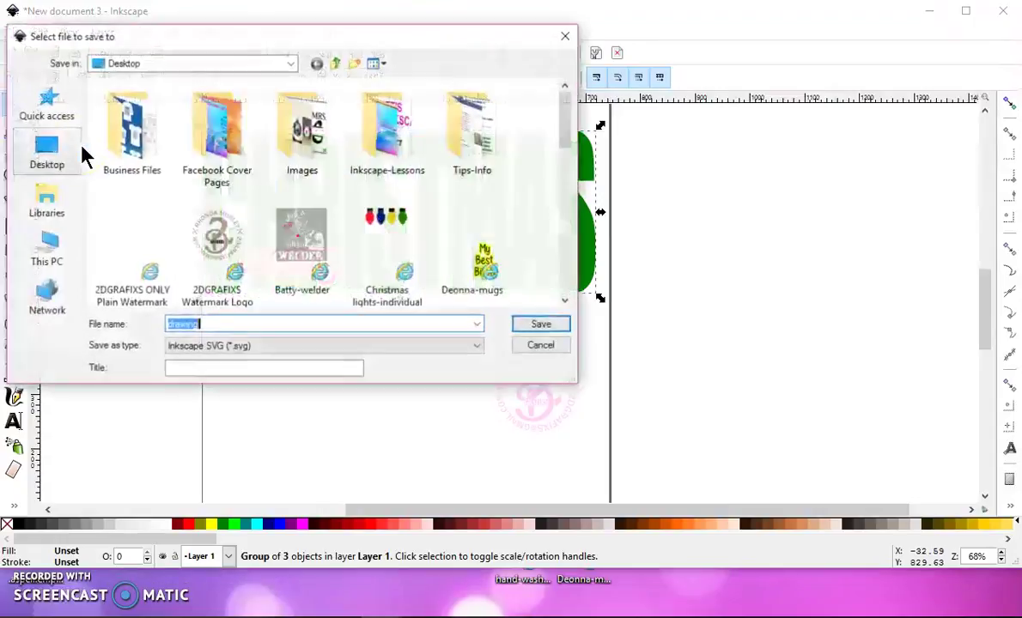
left_click(239, 346)
left_click(233, 69)
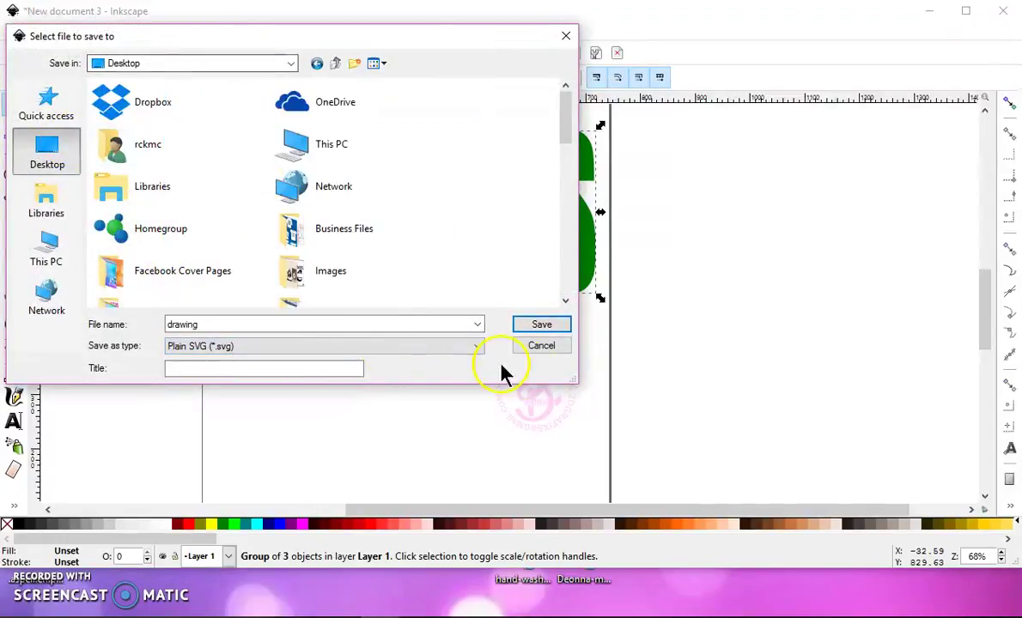
left_click(544, 347)
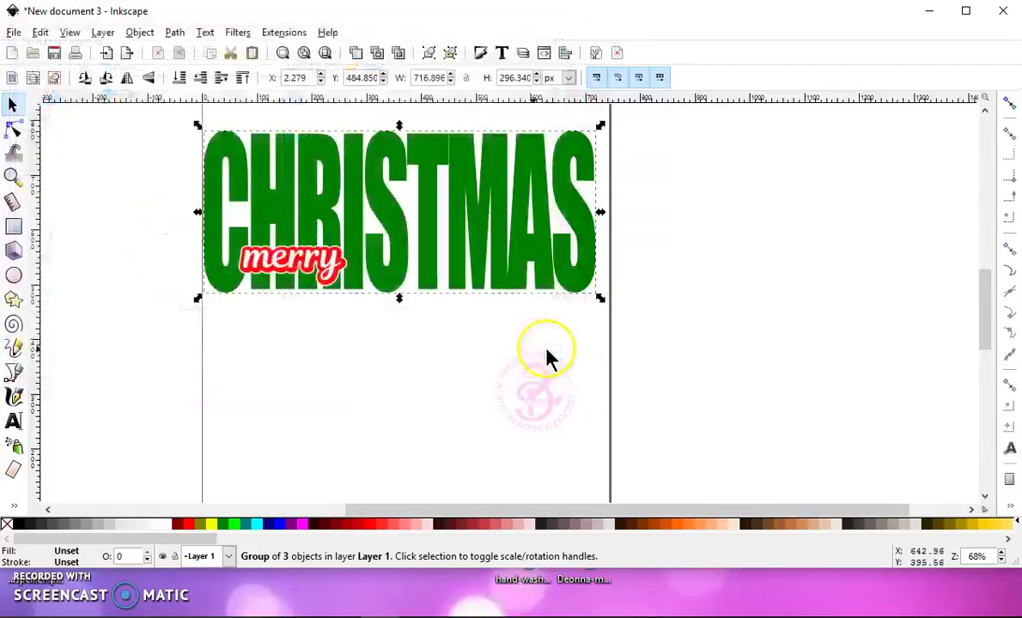
left_click(365, 391)
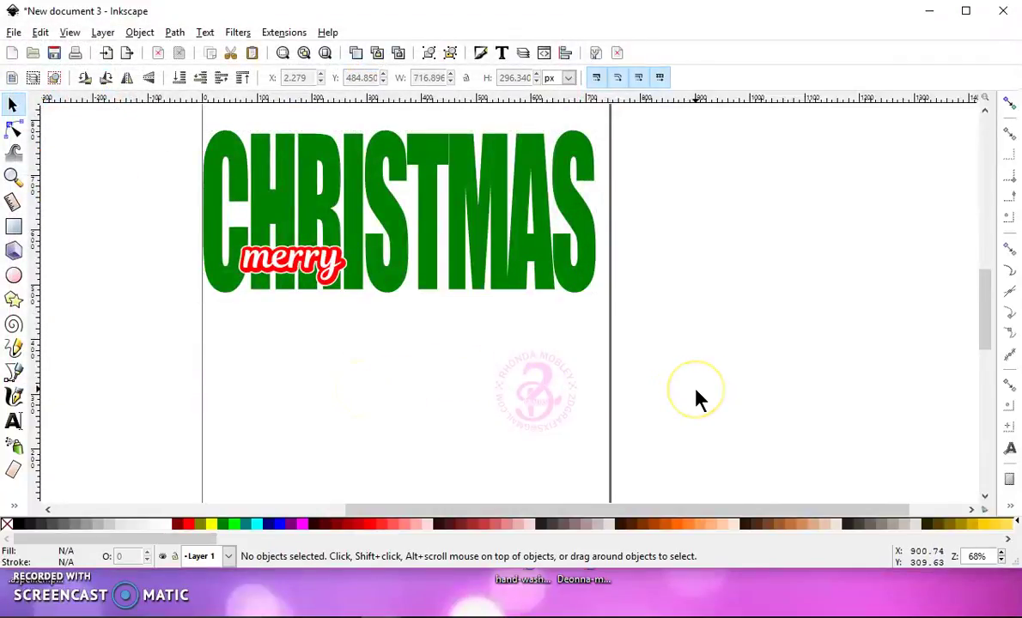